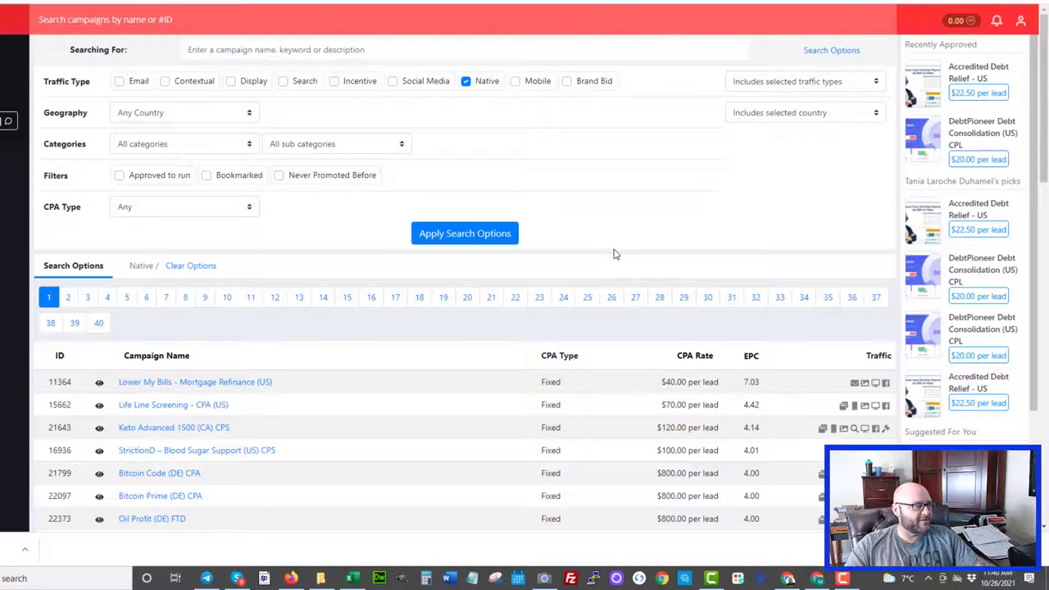
Step: Rerun the Native traffic search and scan the EPC-ranked offers, led by Lower My Bills at 7.03
click(490, 235)
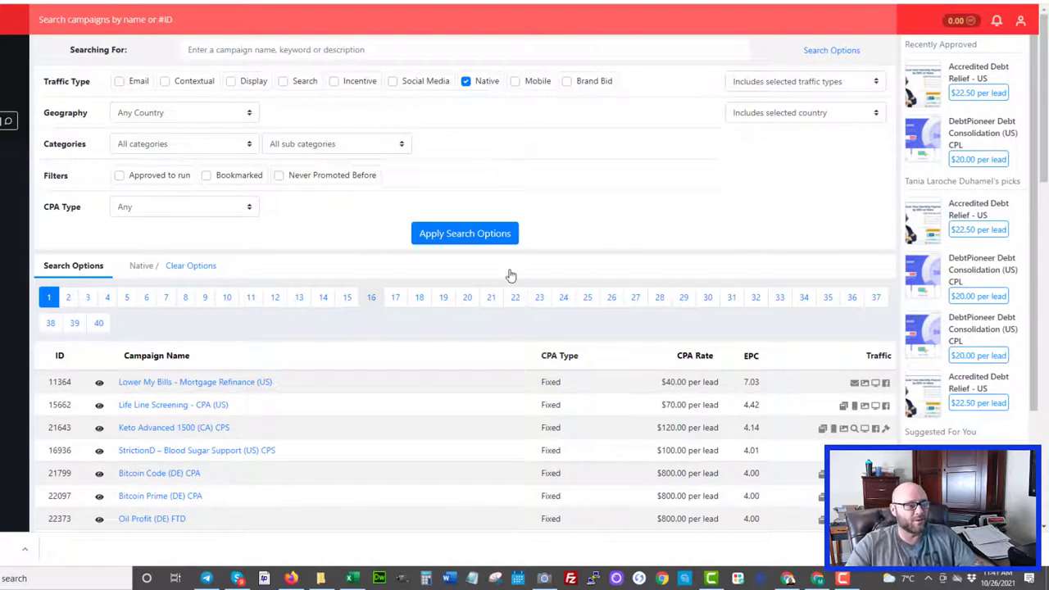
scroll(576, 246, down, 2)
scroll(628, 265, down, 2)
scroll(750, 474, down, 2)
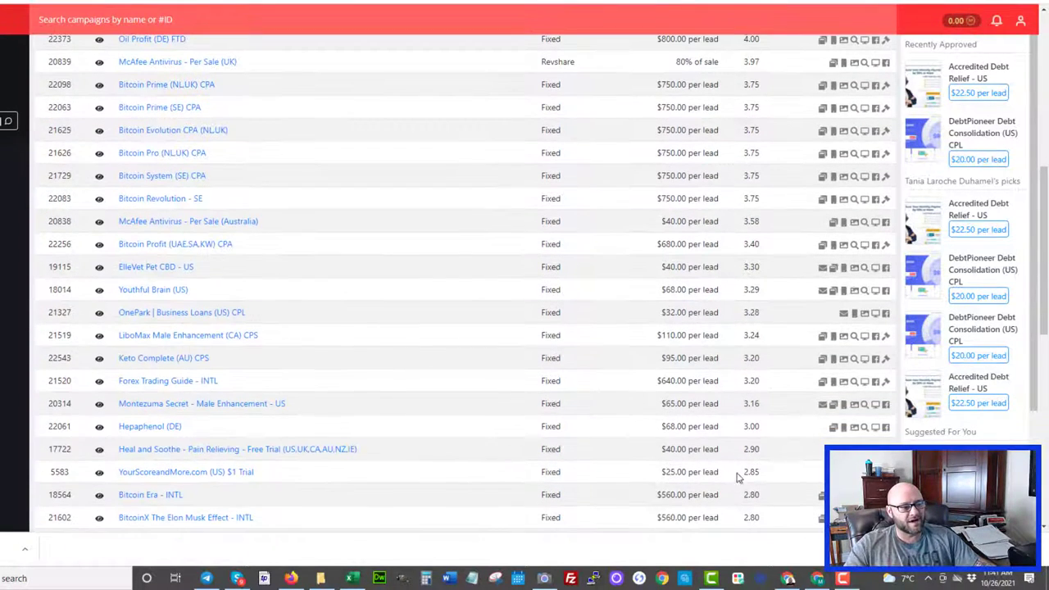
scroll(779, 487, up, 3)
scroll(779, 490, up, 2)
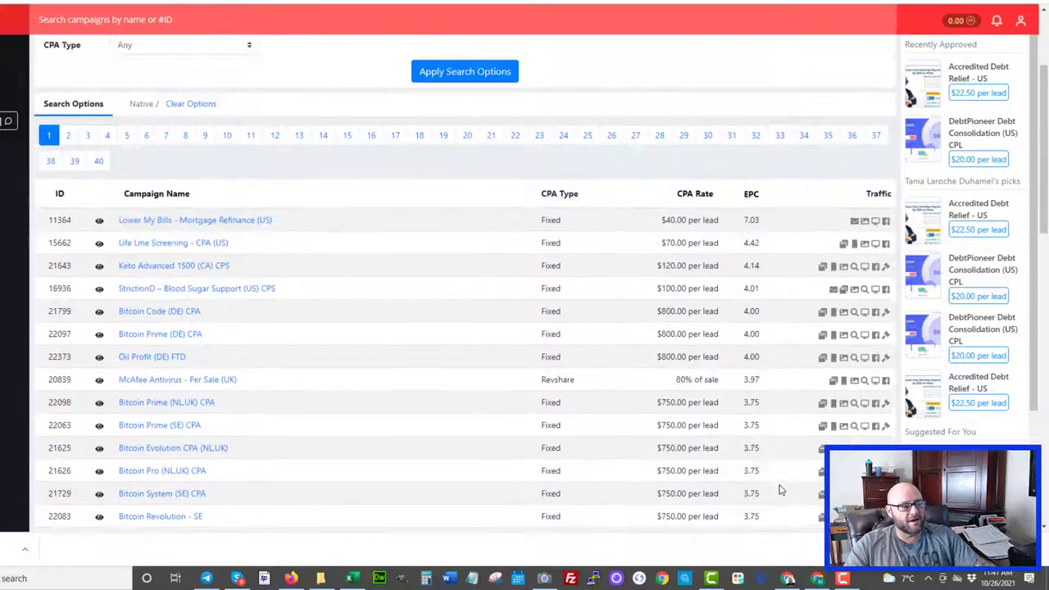
scroll(744, 358, down, 2)
scroll(787, 428, down, 1)
scroll(782, 428, down, 1)
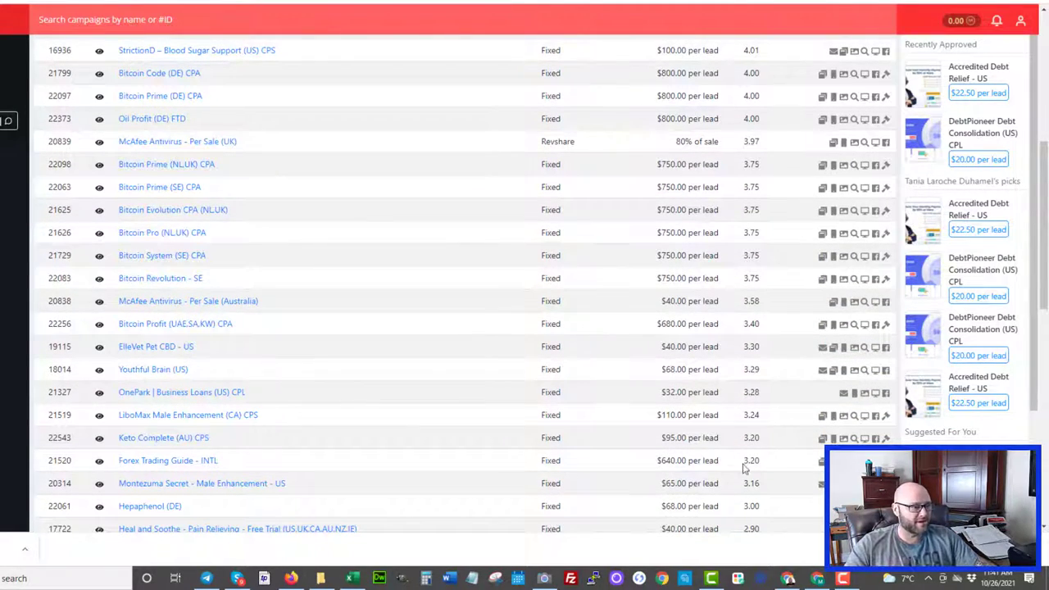
scroll(751, 501, up, 1)
scroll(755, 505, up, 3)
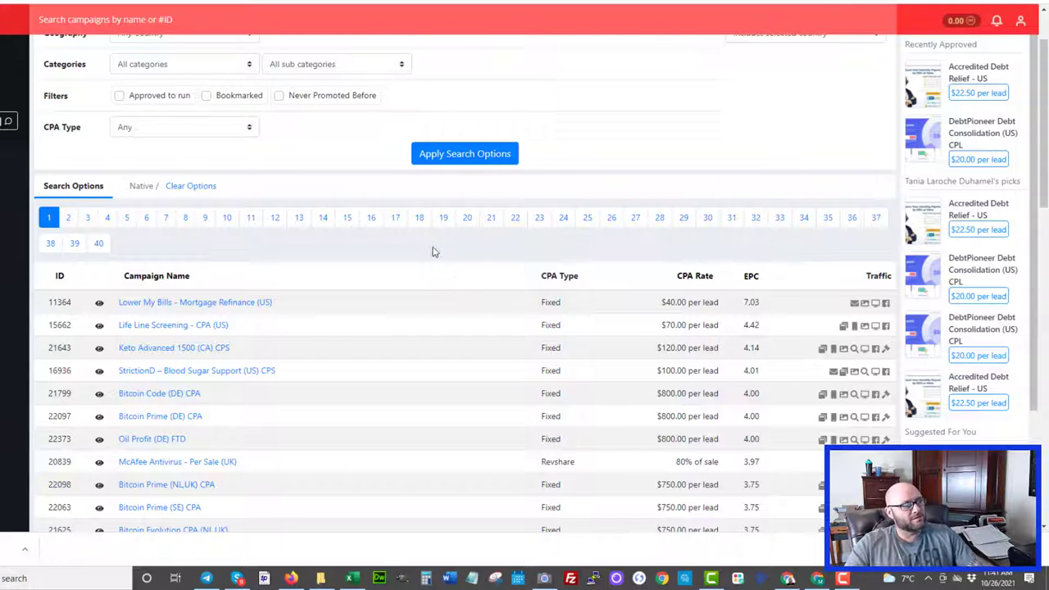
drag(433, 249, 643, 283)
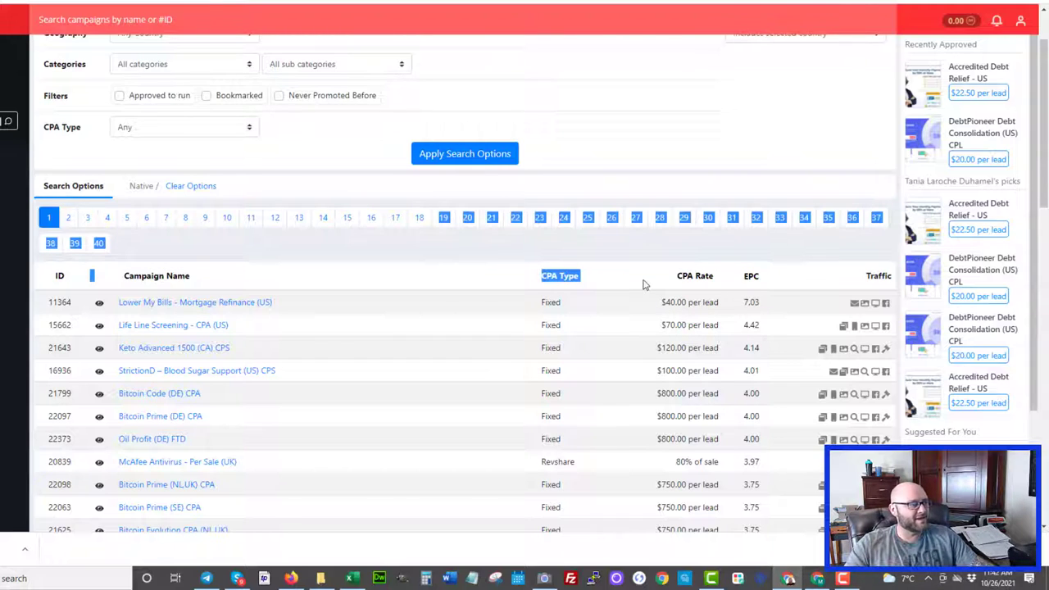
click(370, 283)
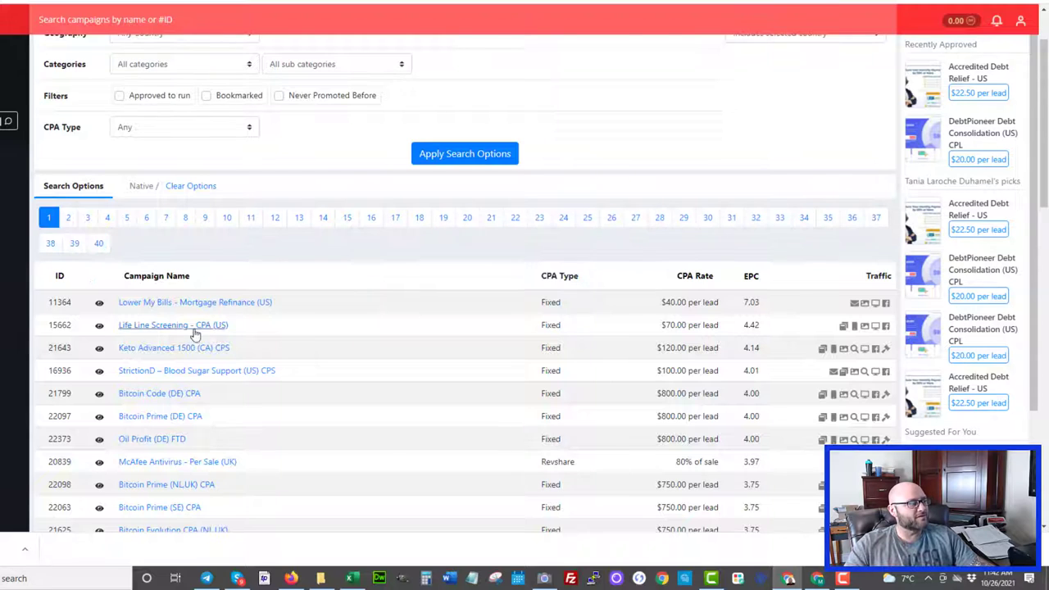
scroll(150, 328, down, 1)
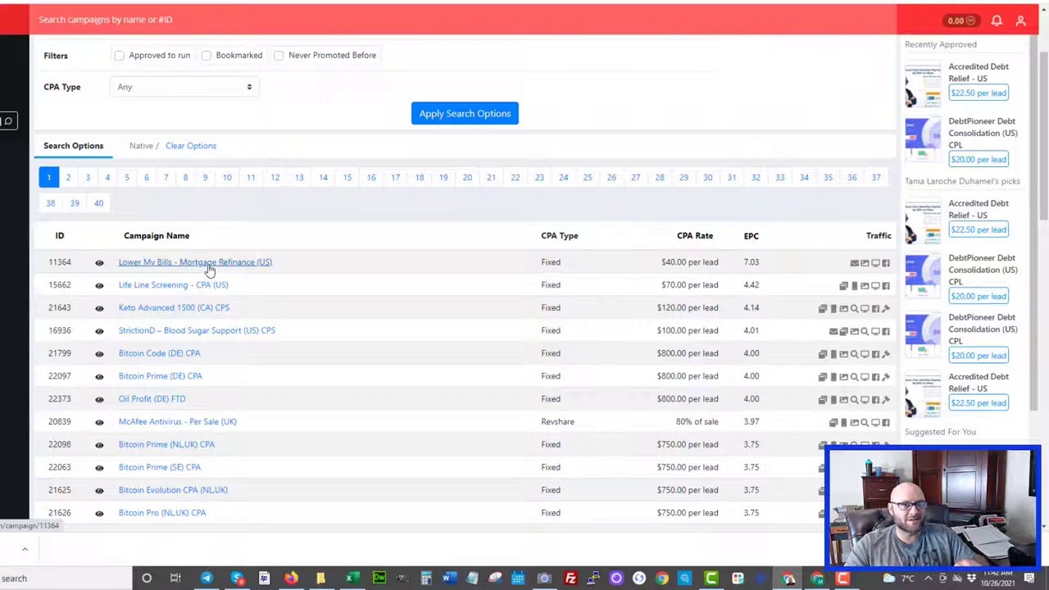
scroll(206, 328, down, 2)
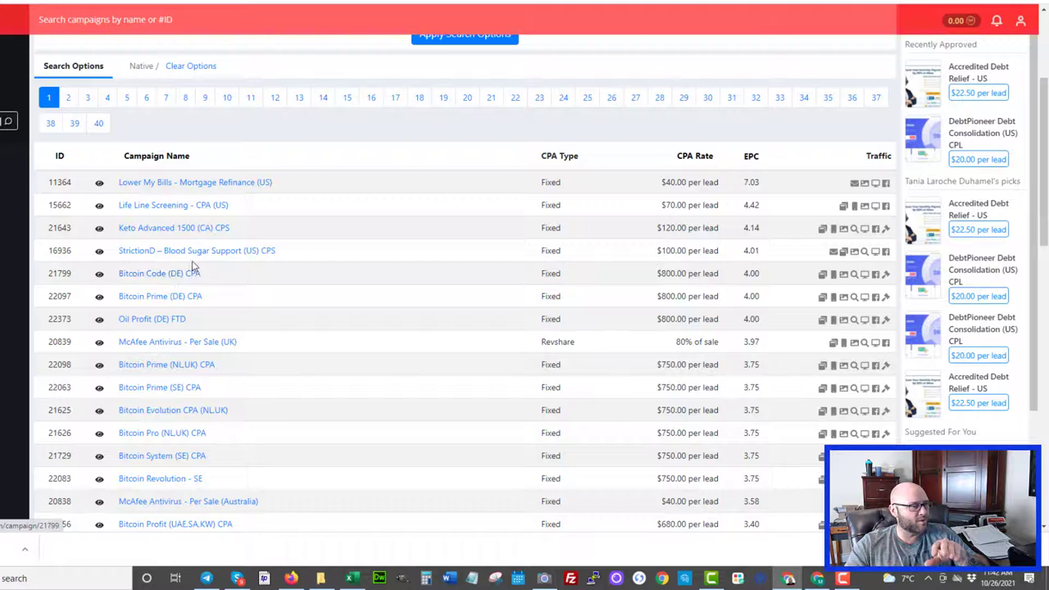
scroll(361, 132, up, 3)
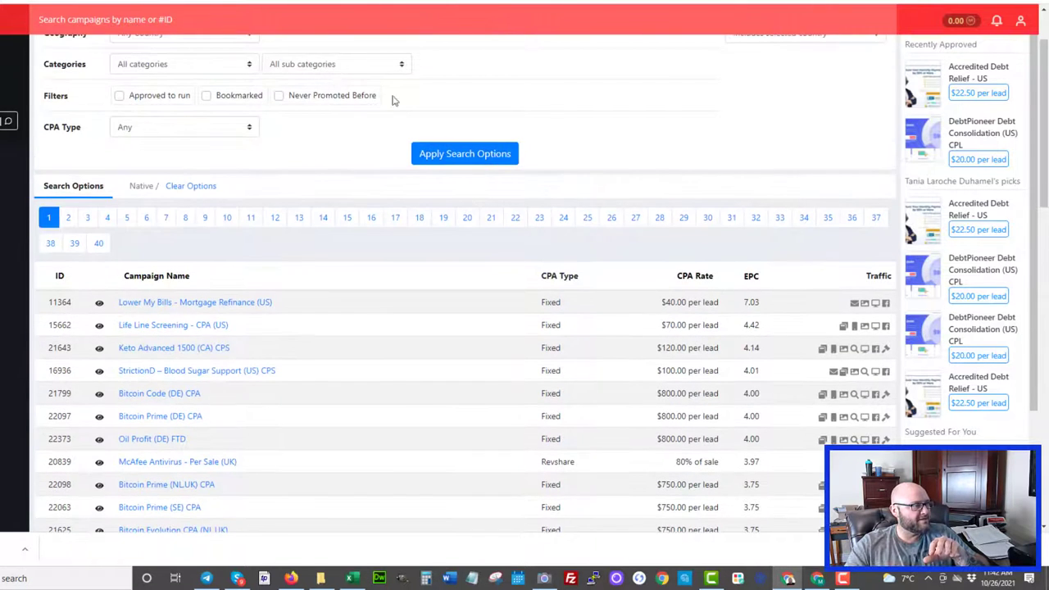
scroll(397, 105, up, 2)
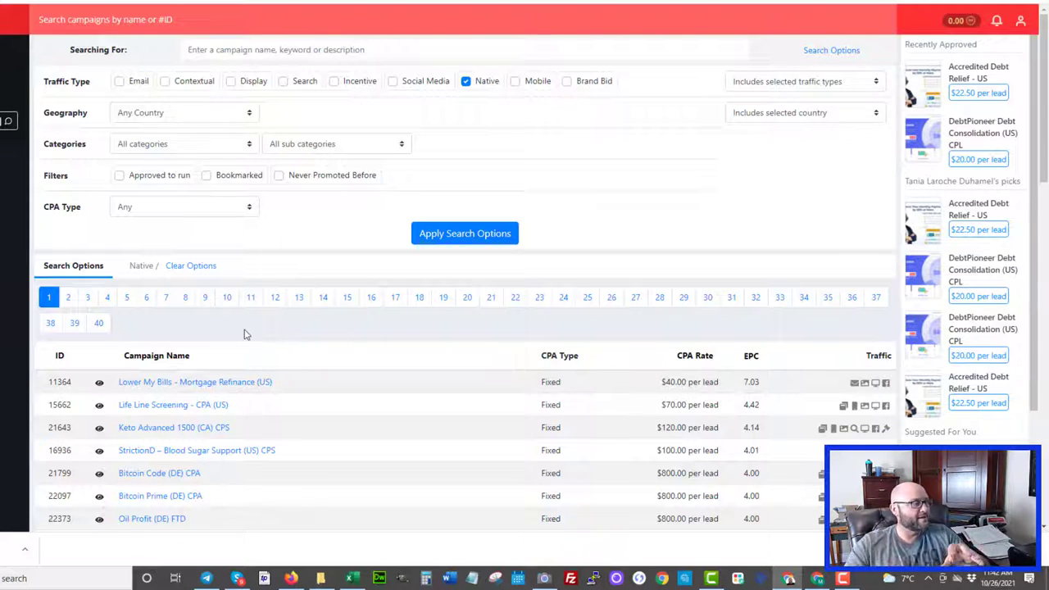
scroll(243, 334, down, 2)
scroll(471, 300, up, 2)
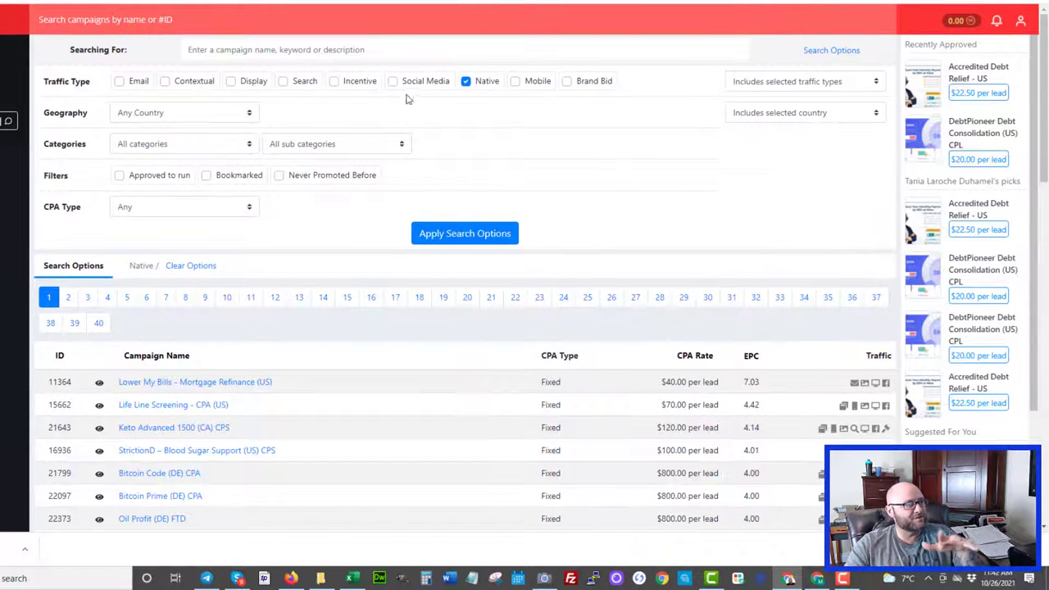
scroll(352, 253, down, 2)
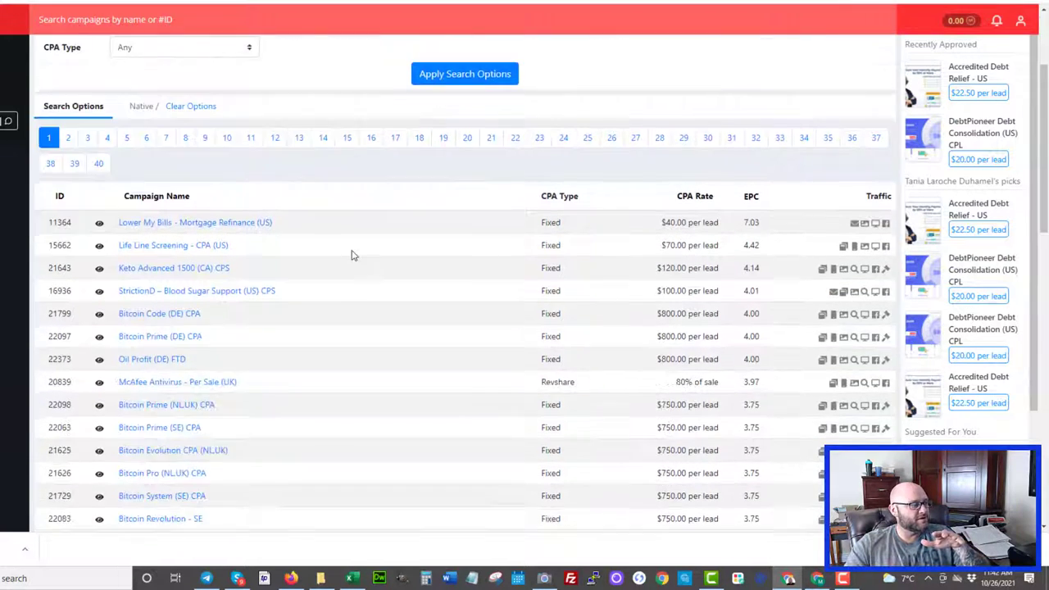
scroll(352, 267, down, 3)
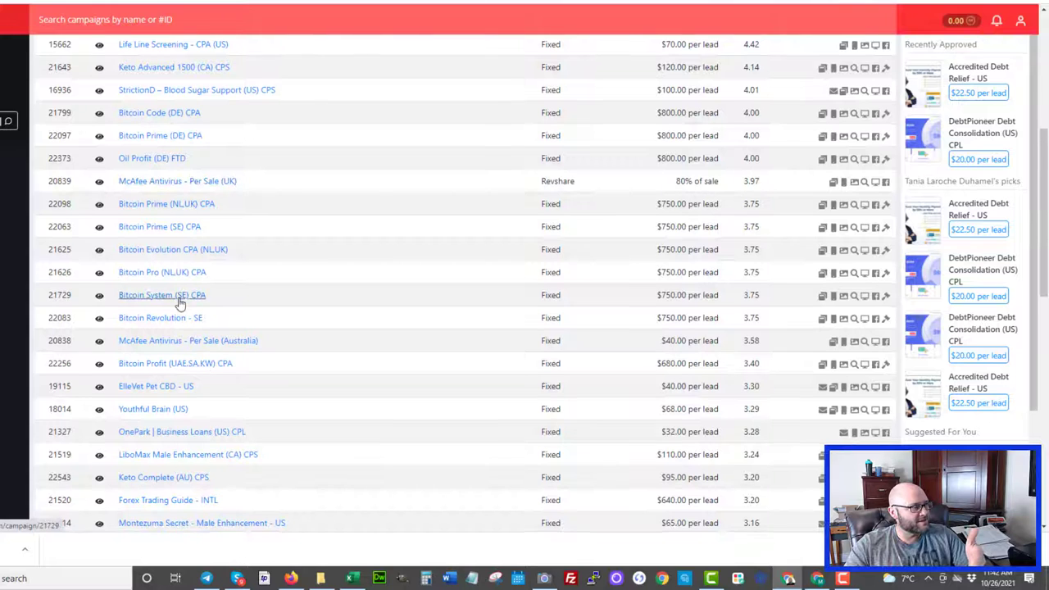
scroll(181, 279, down, 3)
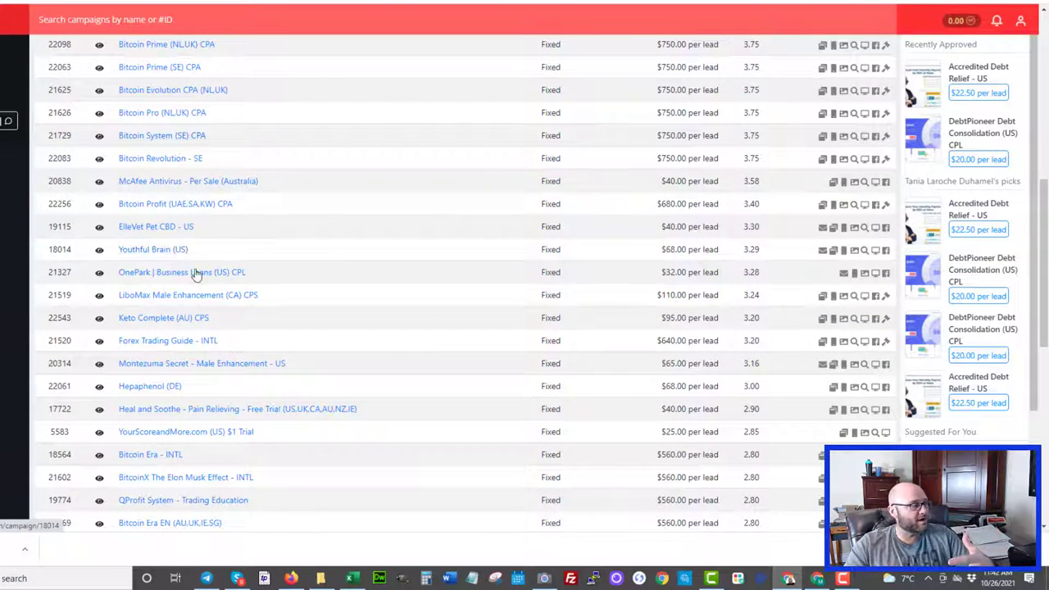
scroll(188, 277, down, 3)
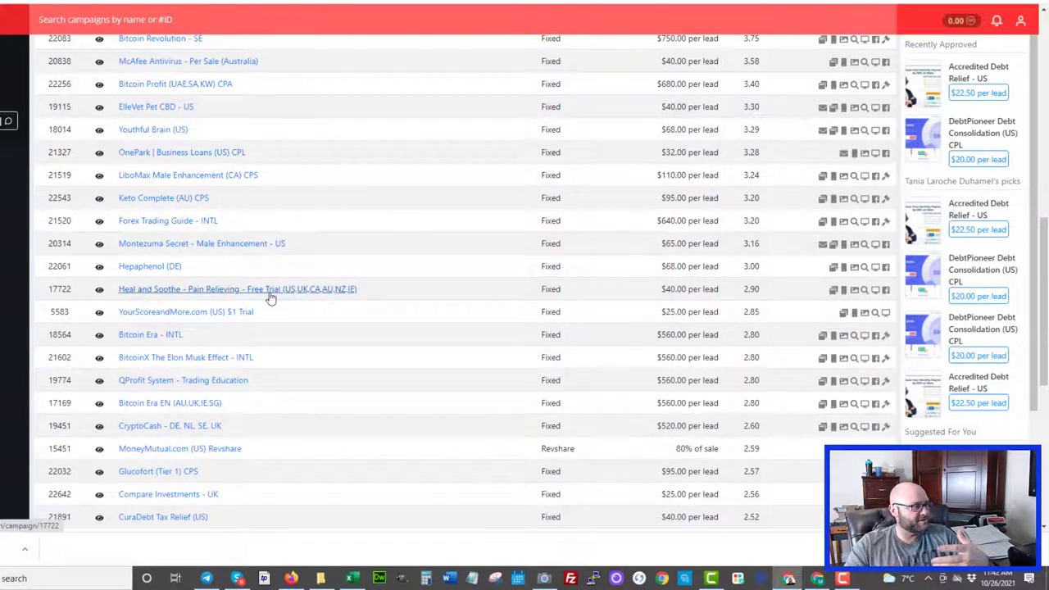
scroll(229, 316, up, 5)
scroll(228, 320, up, 1)
scroll(223, 303, up, 2)
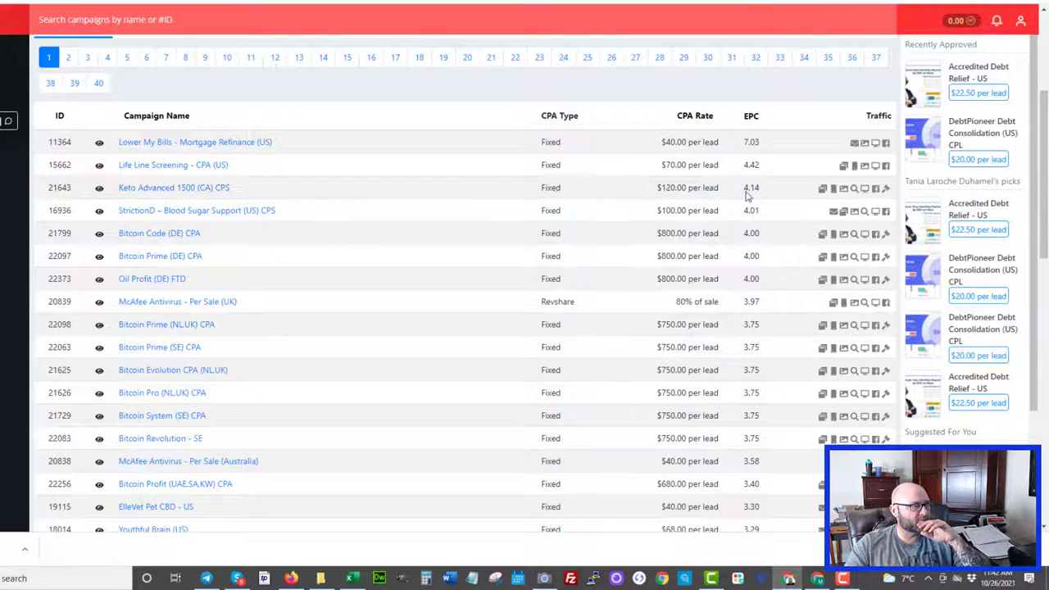
Step: Highlight the Keto Advanced 1500 (CA) $120.00 payout, then open the offer and mark its description
drag(719, 187, 656, 190)
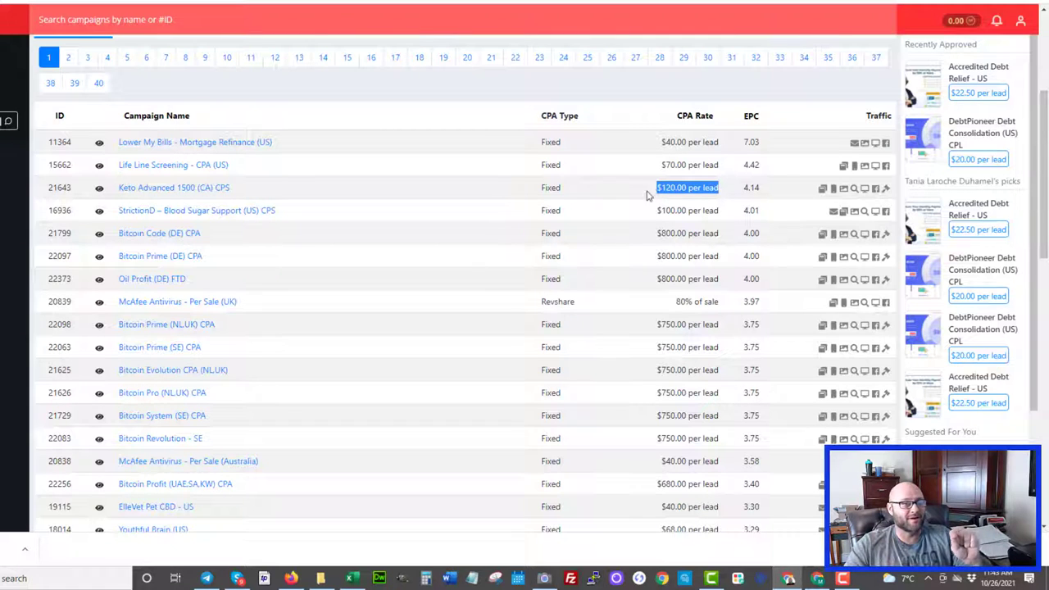
click(646, 196)
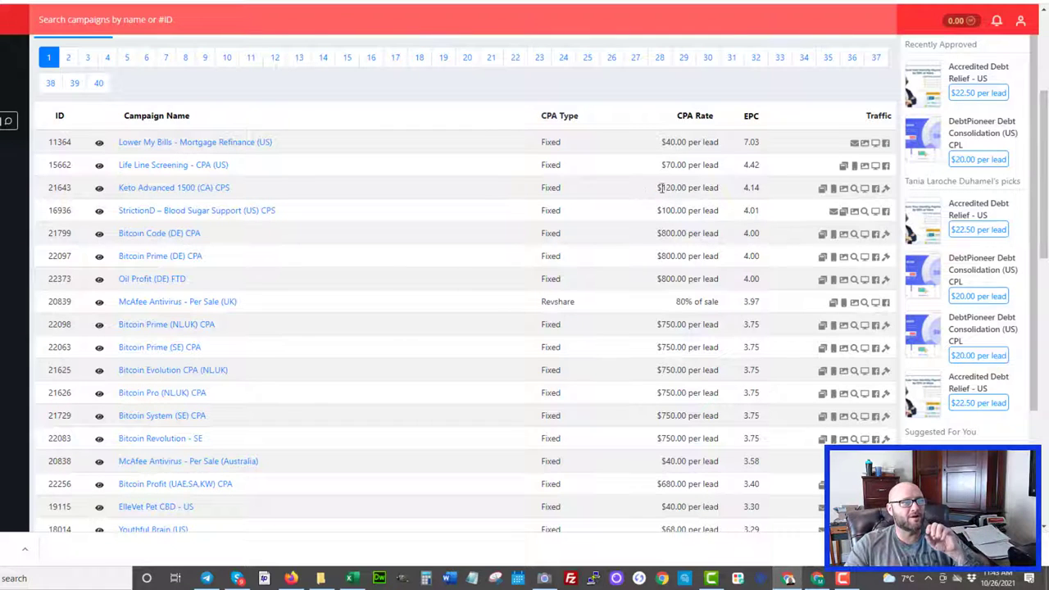
drag(681, 188, 741, 192)
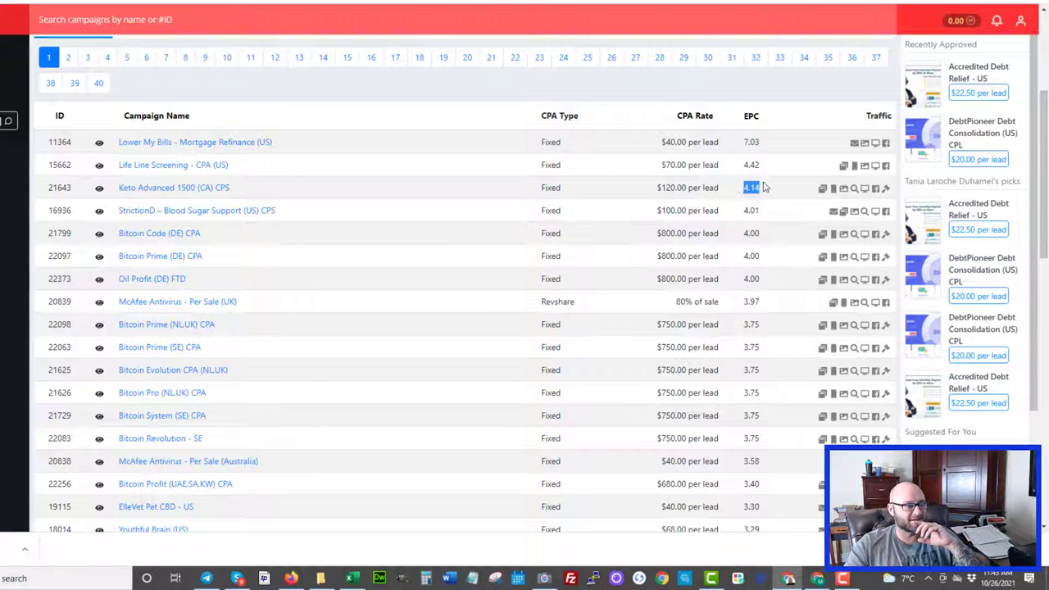
click(172, 189)
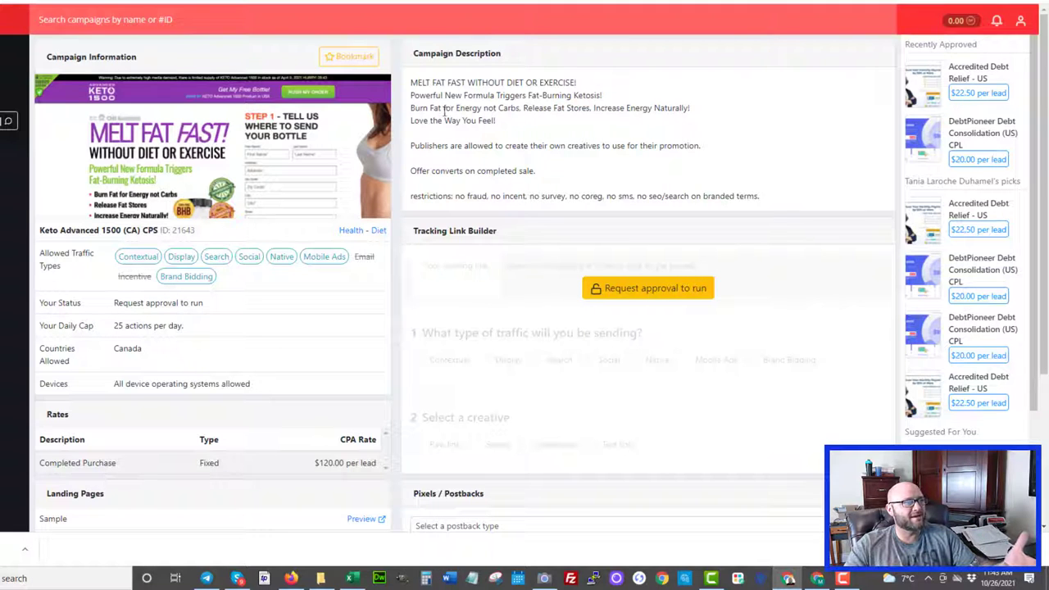
drag(495, 81, 508, 145)
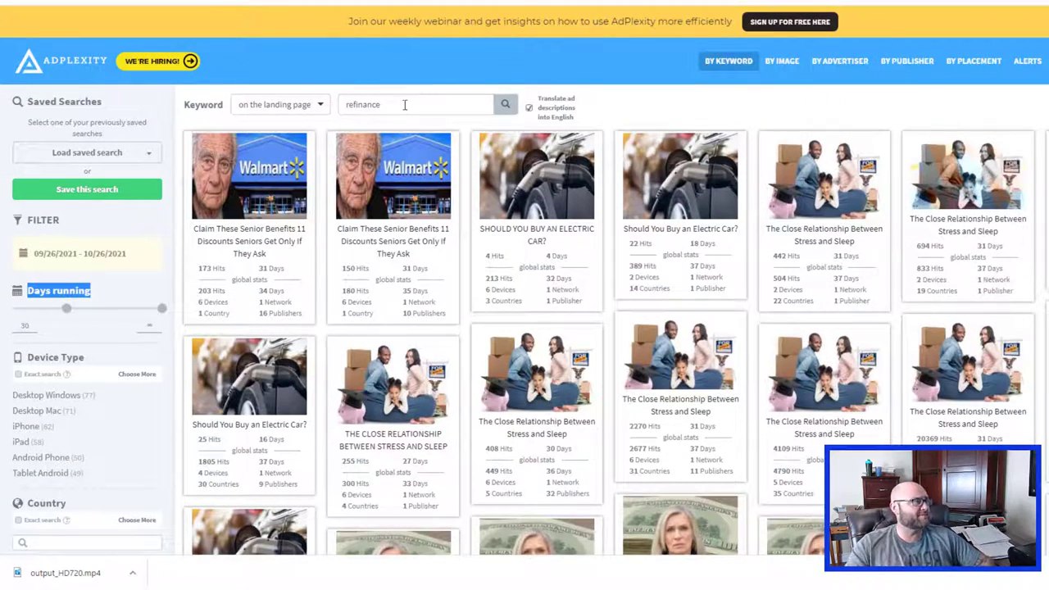
Step: Edit the keyword field, restoring 'refinance' as the landing-page search term
drag(381, 104, 359, 104)
key(BackSpace)
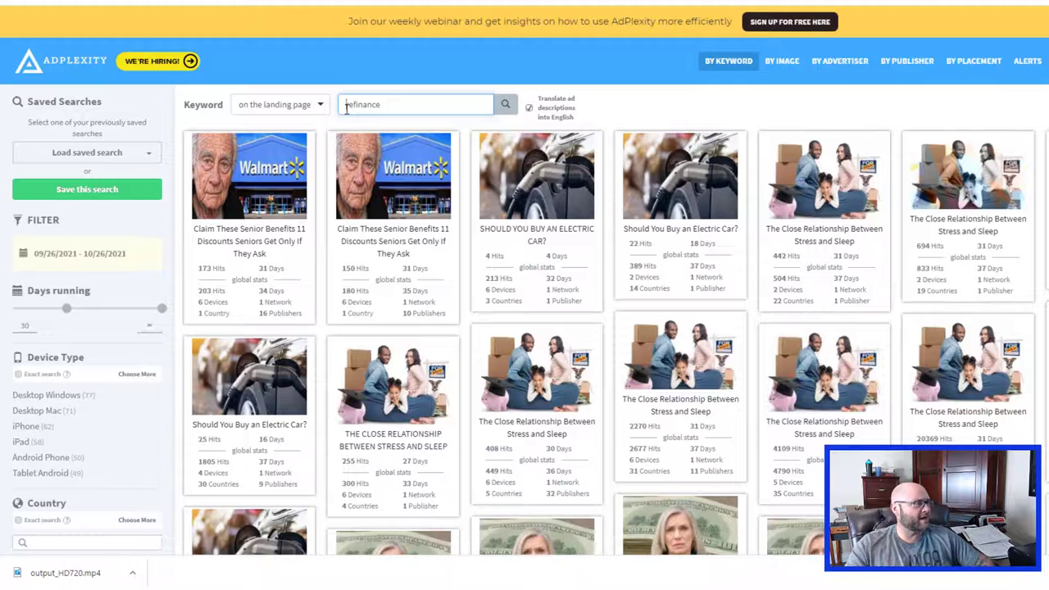
drag(395, 104, 334, 109)
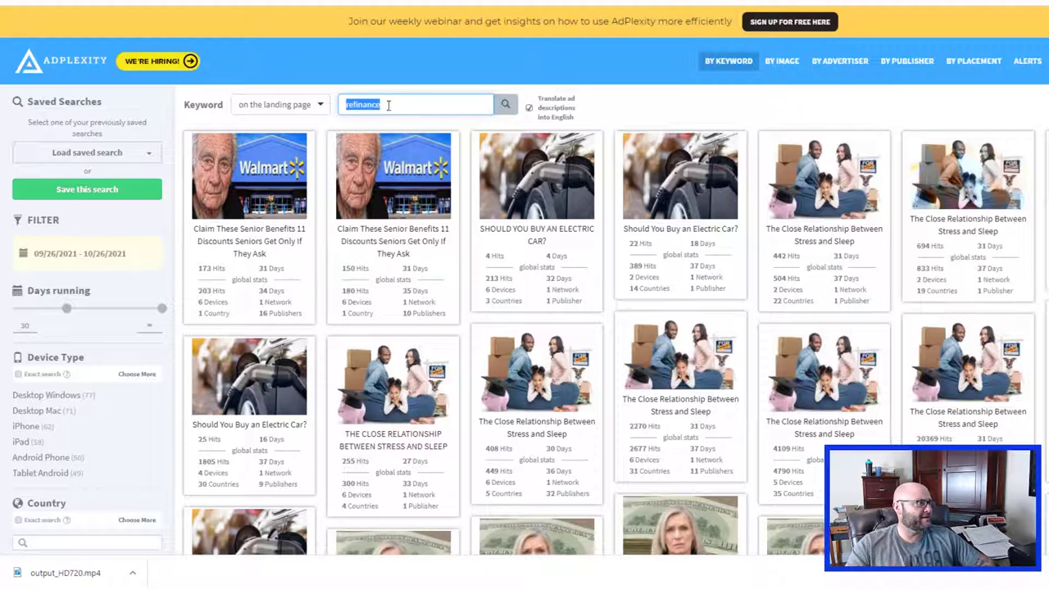
key(BackSpace)
key(ctrl+z)
click(346, 105)
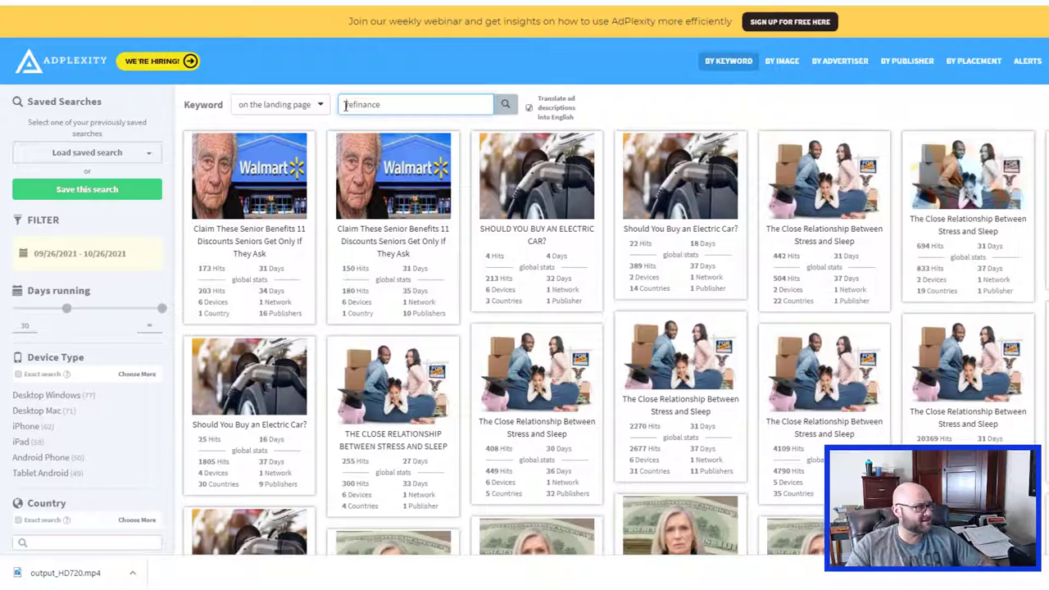
Step: Browse the refinance landing-page ad cards, including several refinance-mortgage ads, and return to the top
scroll(262, 188, down, 1)
scroll(250, 230, up, 1)
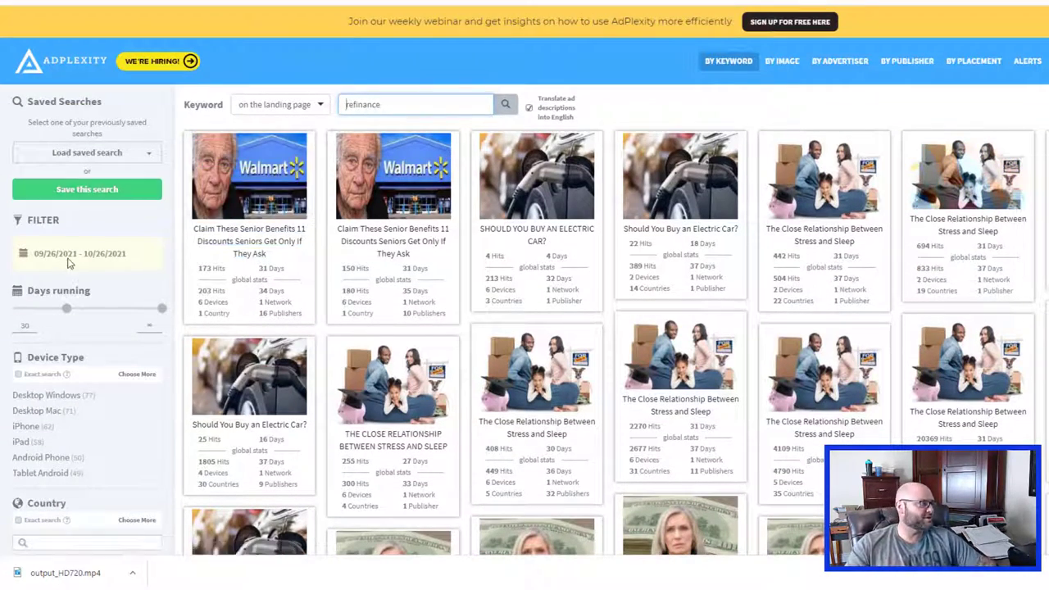
scroll(65, 263, down, 2)
scroll(65, 262, up, 2)
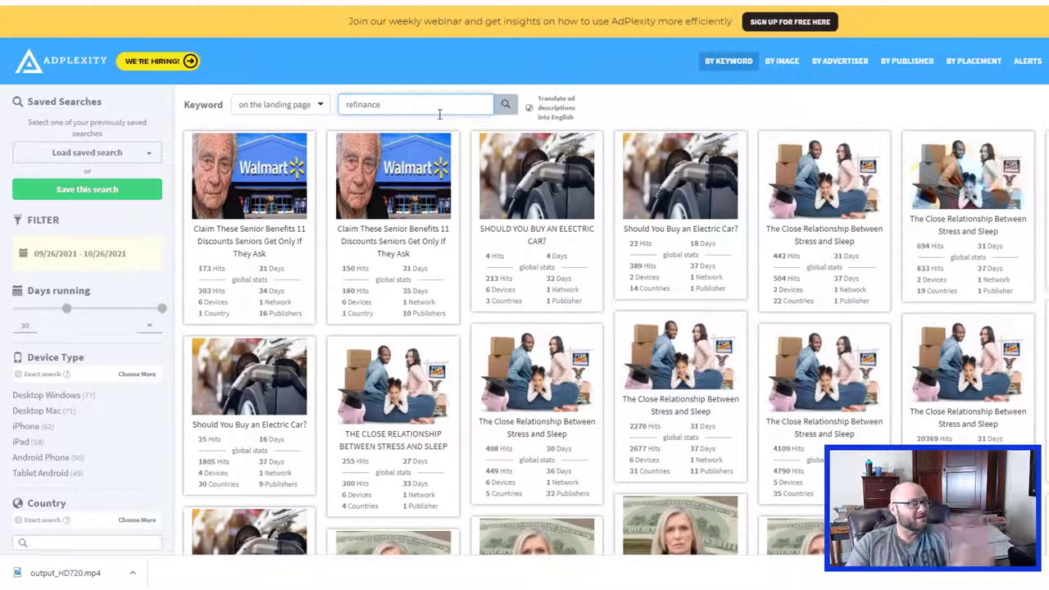
scroll(47, 246, down, 3)
scroll(46, 246, down, 3)
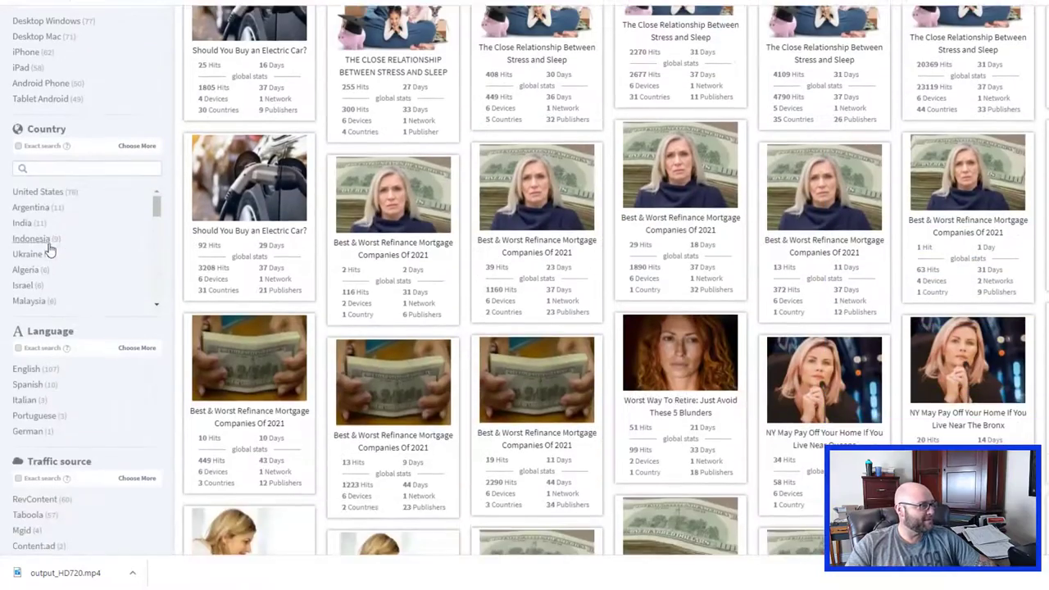
scroll(52, 270, down, 3)
scroll(82, 344, down, 3)
scroll(82, 347, down, 3)
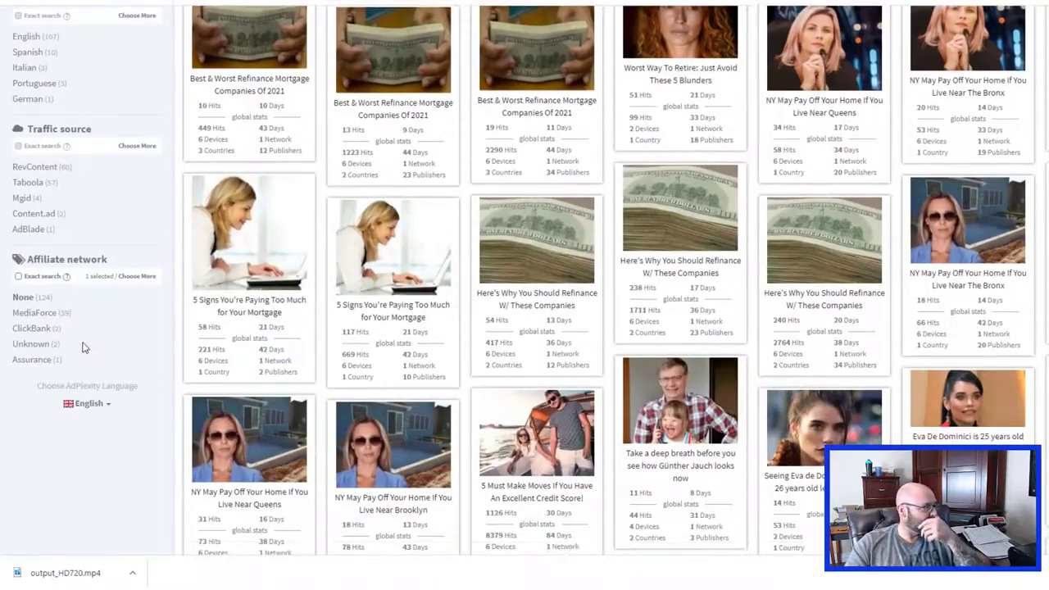
scroll(50, 344, up, 5)
scroll(50, 311, up, 5)
double_click(399, 108)
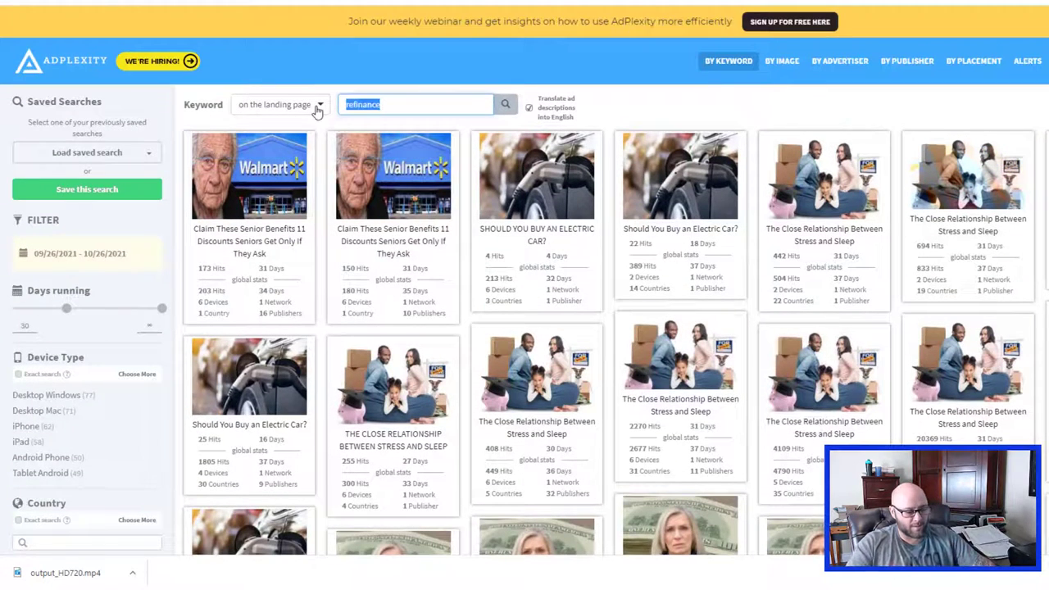
Step: Search landing pages for 'keto', keeping the Days running filter at 30
text(keto)
key(Return)
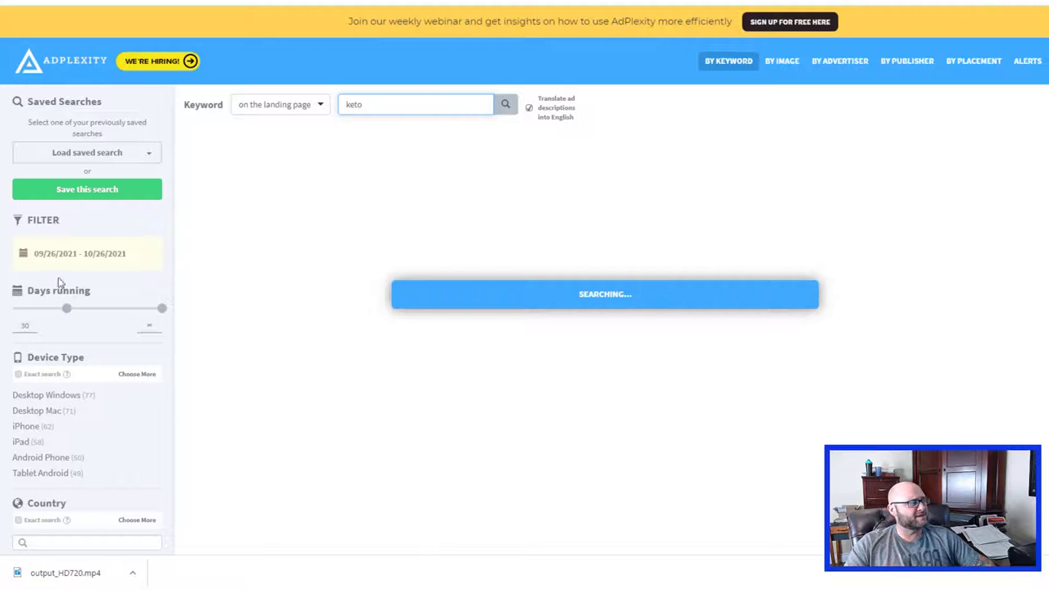
drag(67, 308, 42, 309)
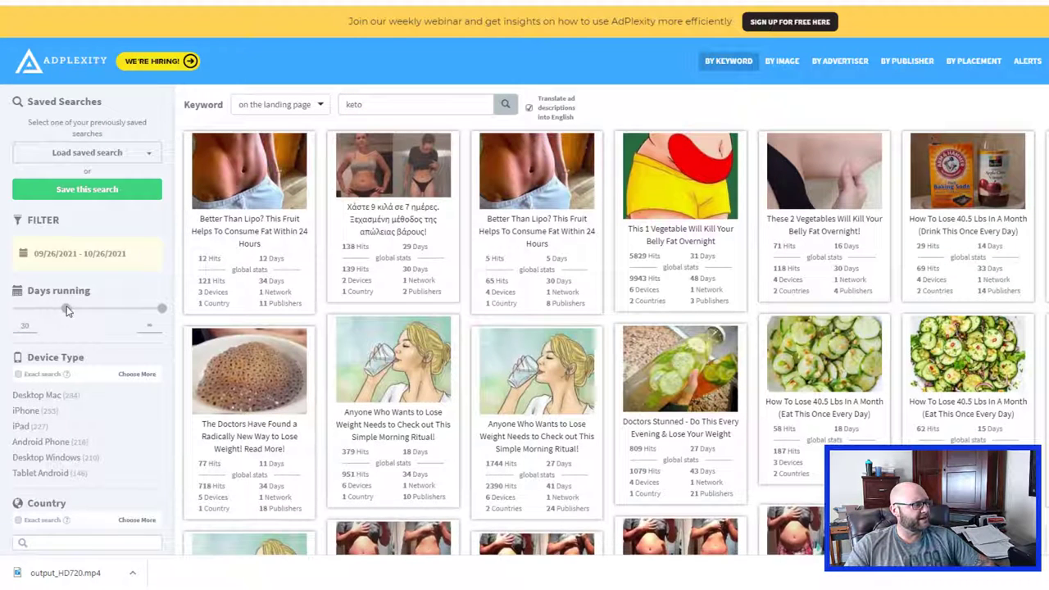
drag(43, 309, 67, 310)
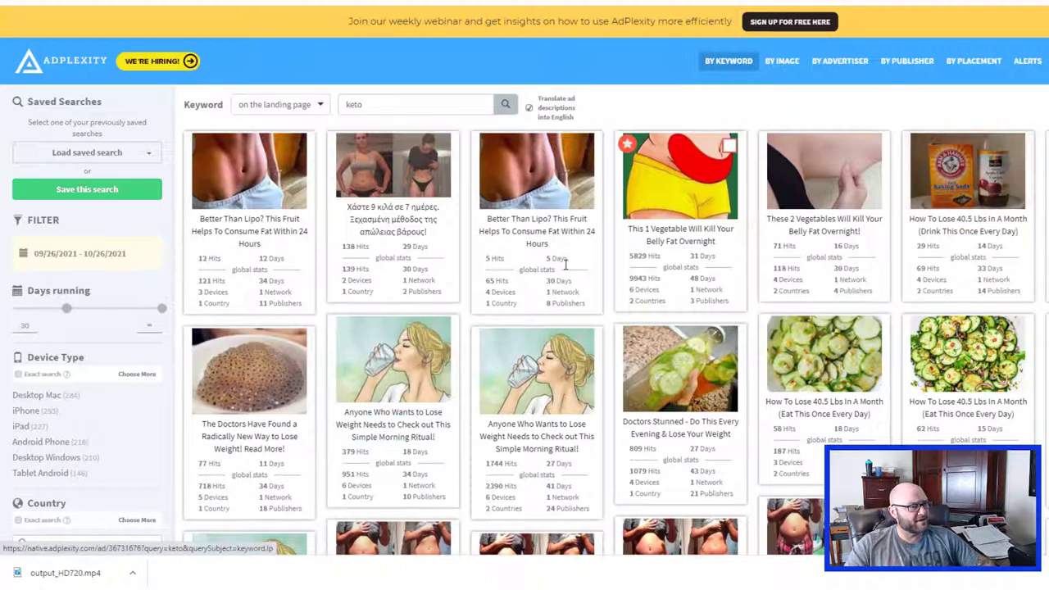
Step: Filter the keto ads to Canada and browse the 'Canadians: Doctors Stunned' weight-loss results
scroll(639, 373, down, 2)
scroll(492, 304, down, 3)
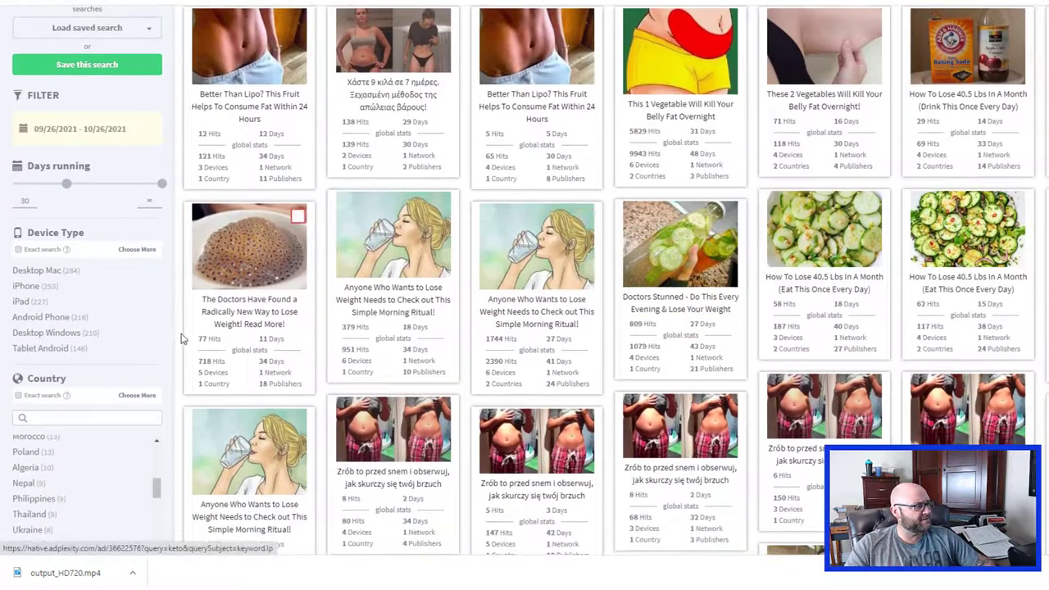
scroll(143, 385, down, 2)
scroll(114, 434, down, 1)
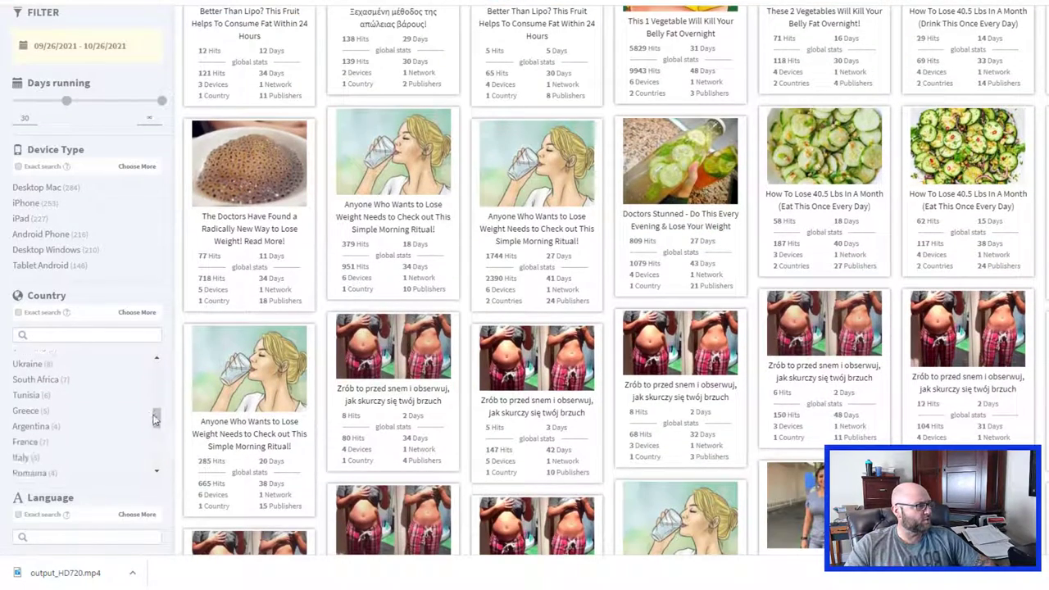
drag(157, 420, 157, 368)
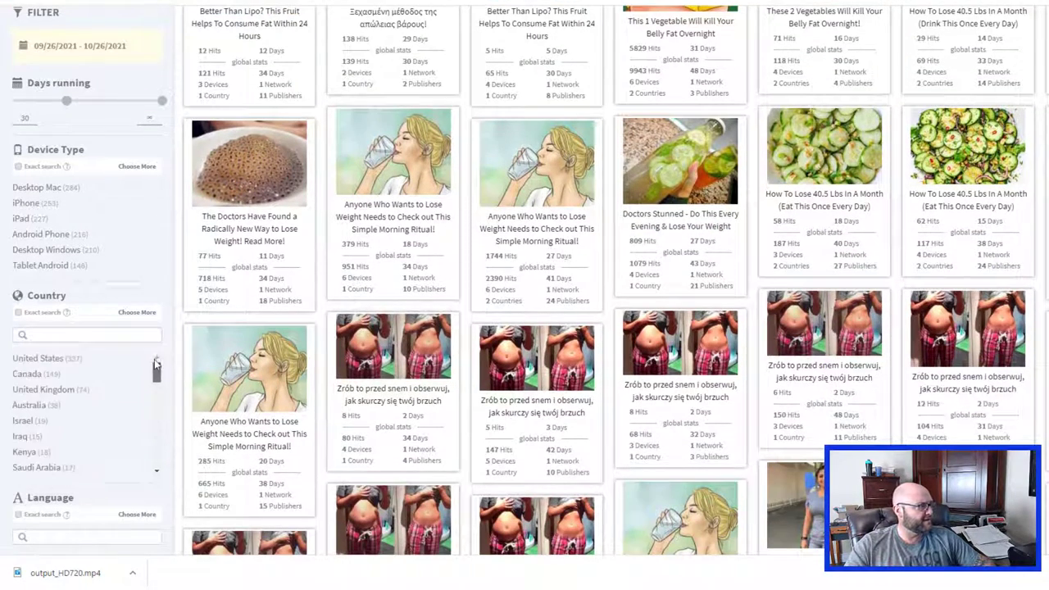
click(24, 376)
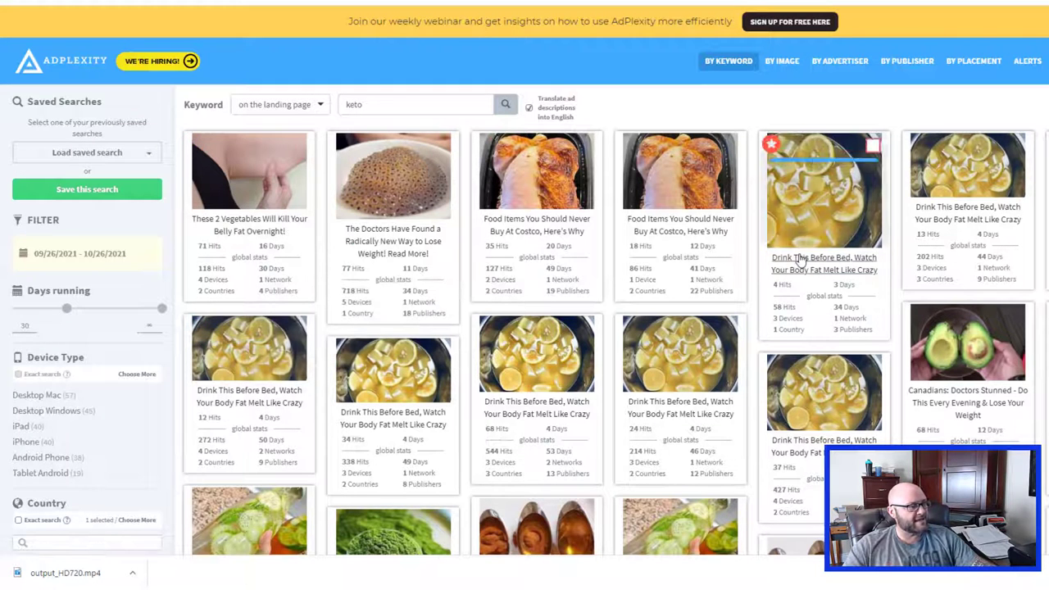
mouse_move(824, 233)
scroll(777, 291, down, 2)
scroll(771, 344, down, 1)
scroll(762, 385, down, 2)
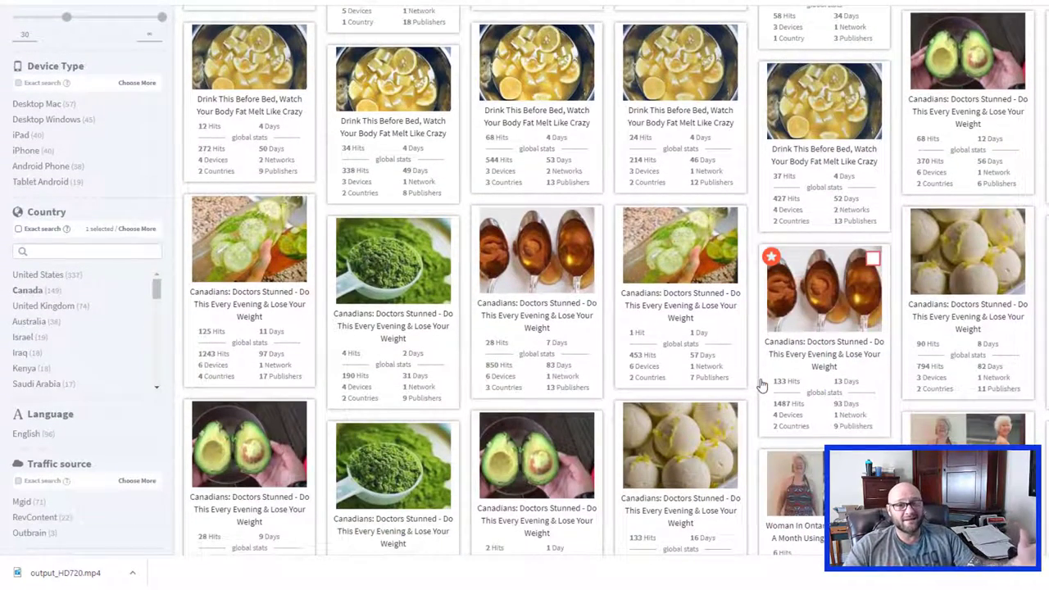
scroll(492, 341, up, 5)
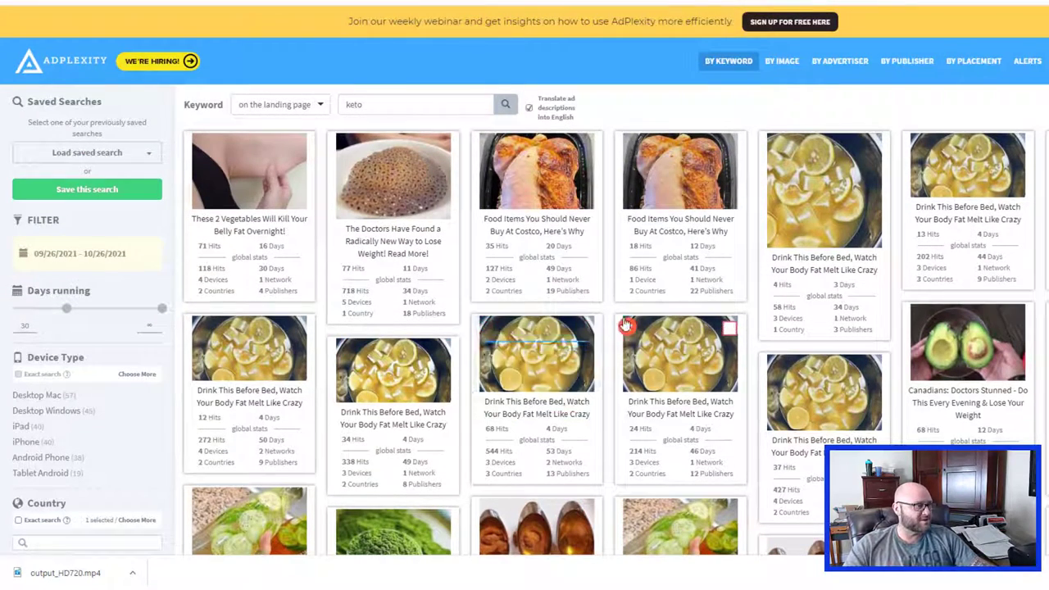
mouse_move(537, 214)
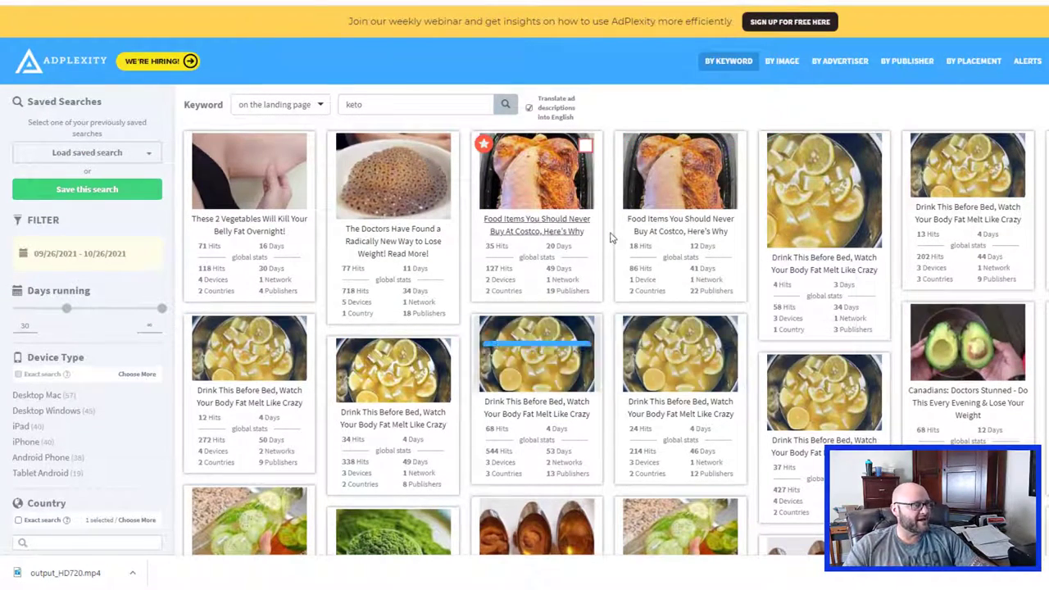
Step: Open the 'Food Items You Should Never Buy At Costco' ad and review its trend, device and publisher charts
click(529, 230)
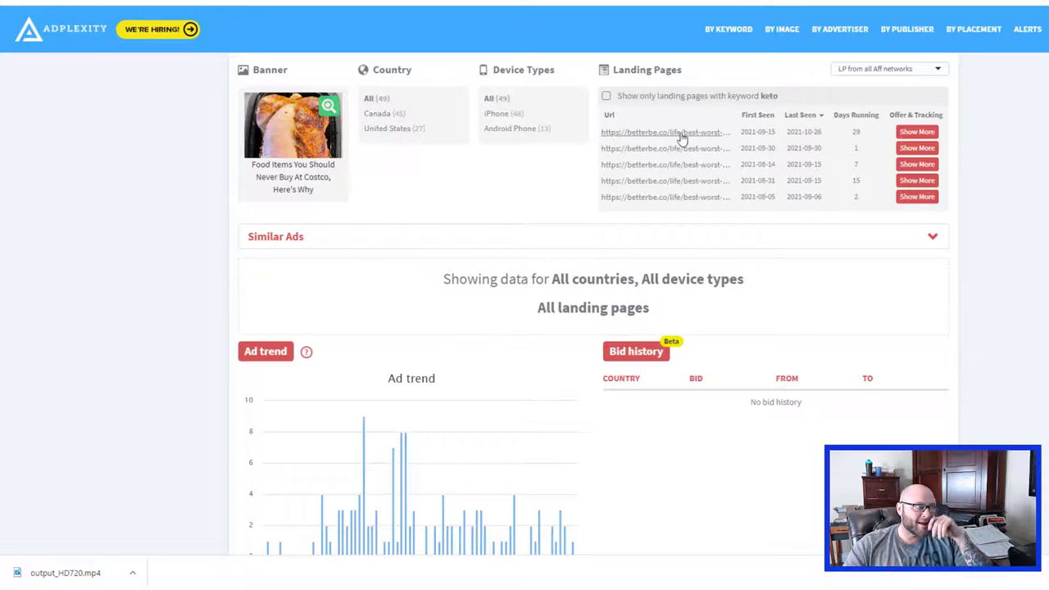
scroll(655, 181, down, 2)
scroll(628, 277, down, 2)
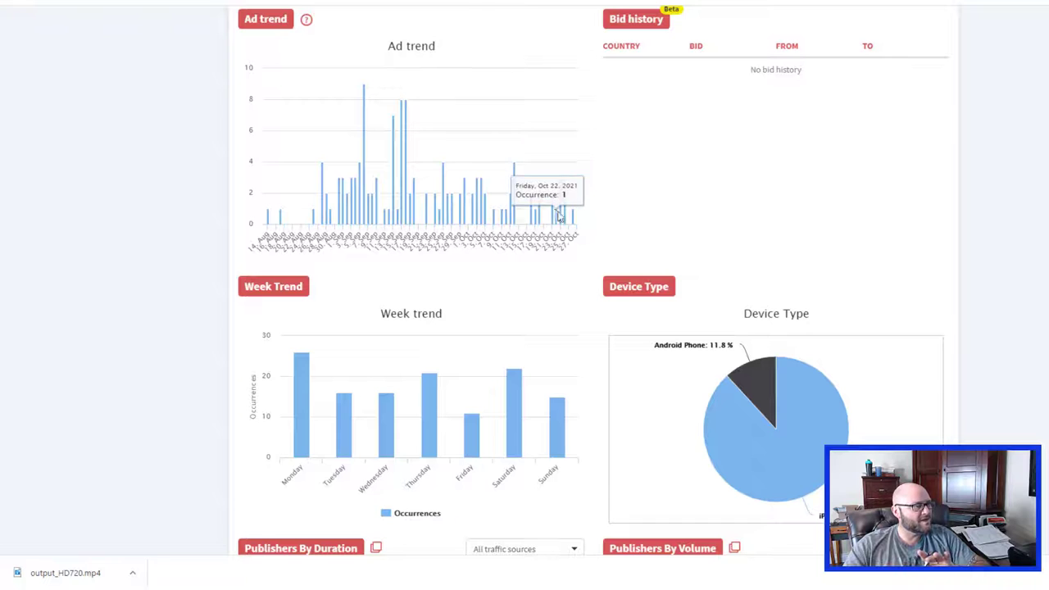
scroll(725, 248, down, 1)
scroll(724, 248, down, 3)
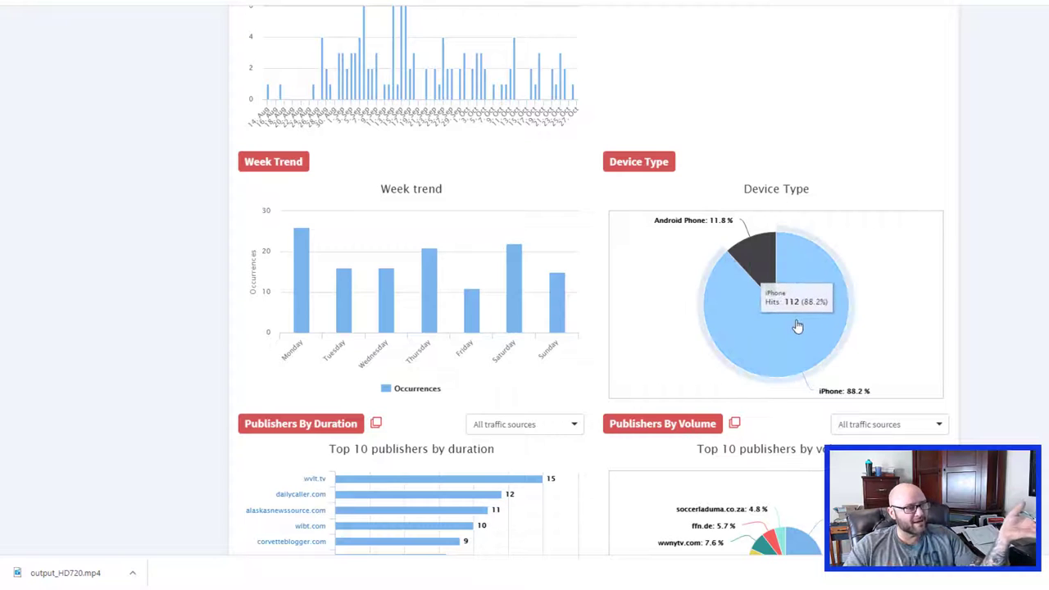
mouse_move(807, 442)
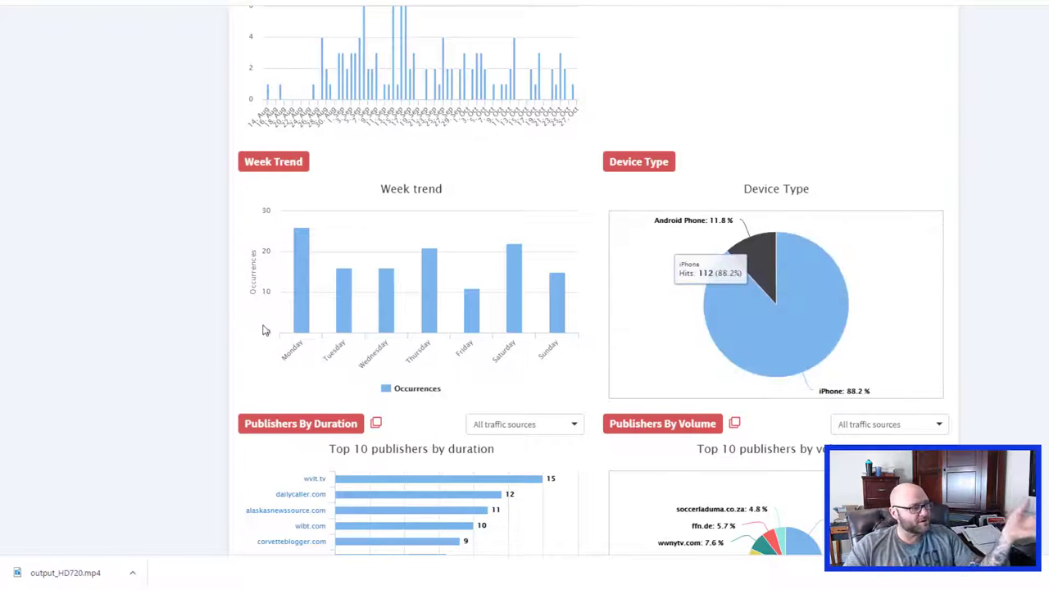
scroll(336, 364, down, 4)
mouse_move(398, 374)
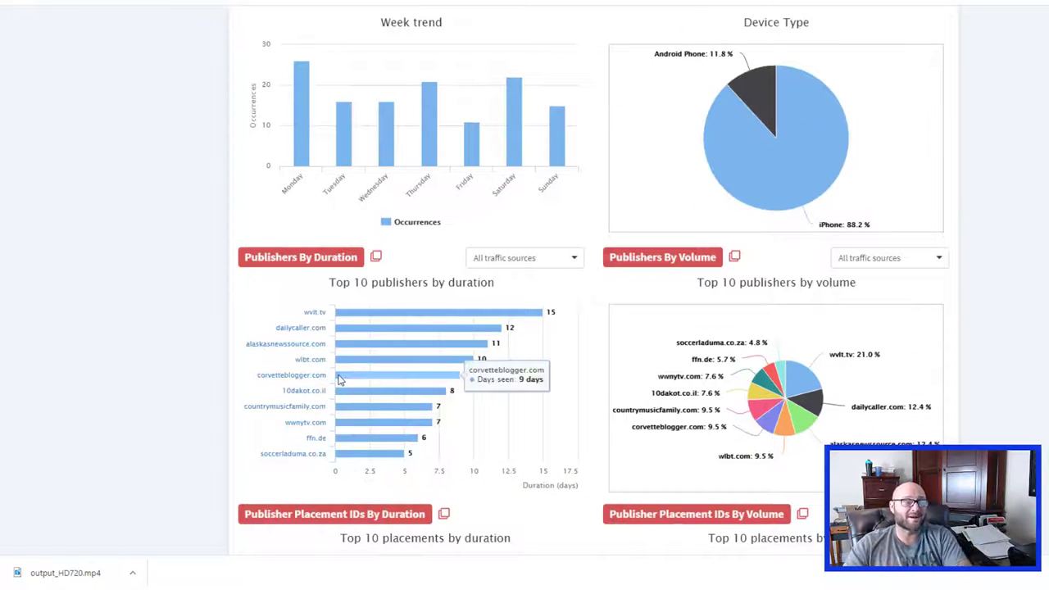
scroll(275, 392, down, 4)
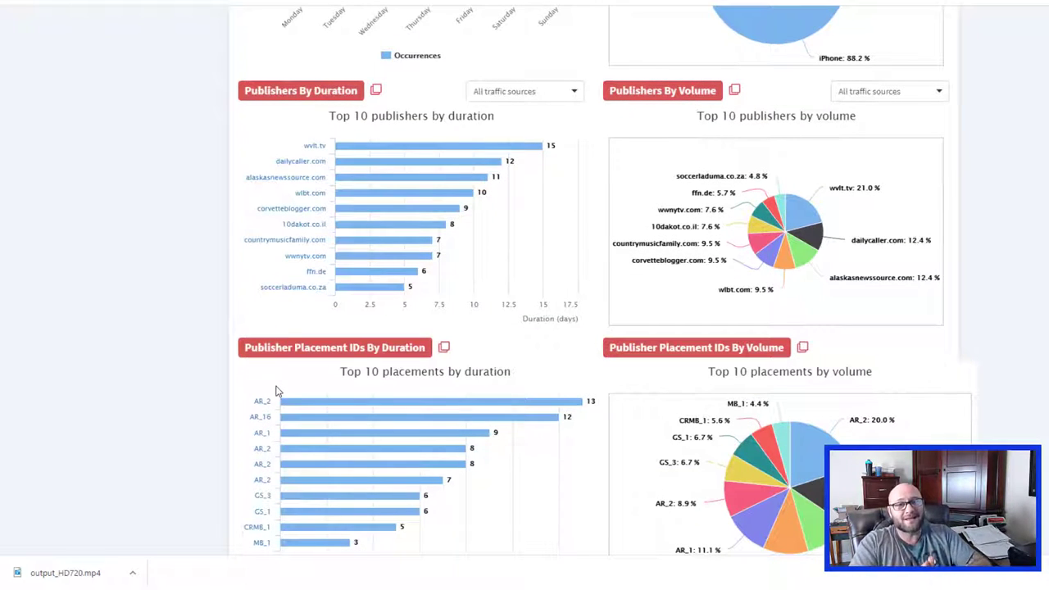
scroll(555, 328, up, 5)
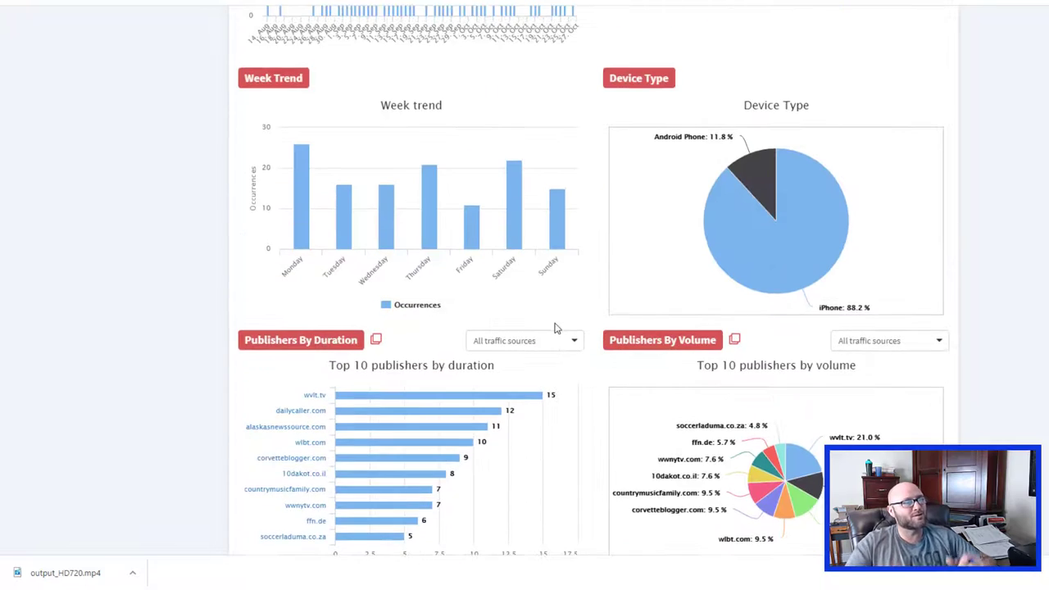
scroll(556, 328, up, 6)
scroll(619, 259, up, 4)
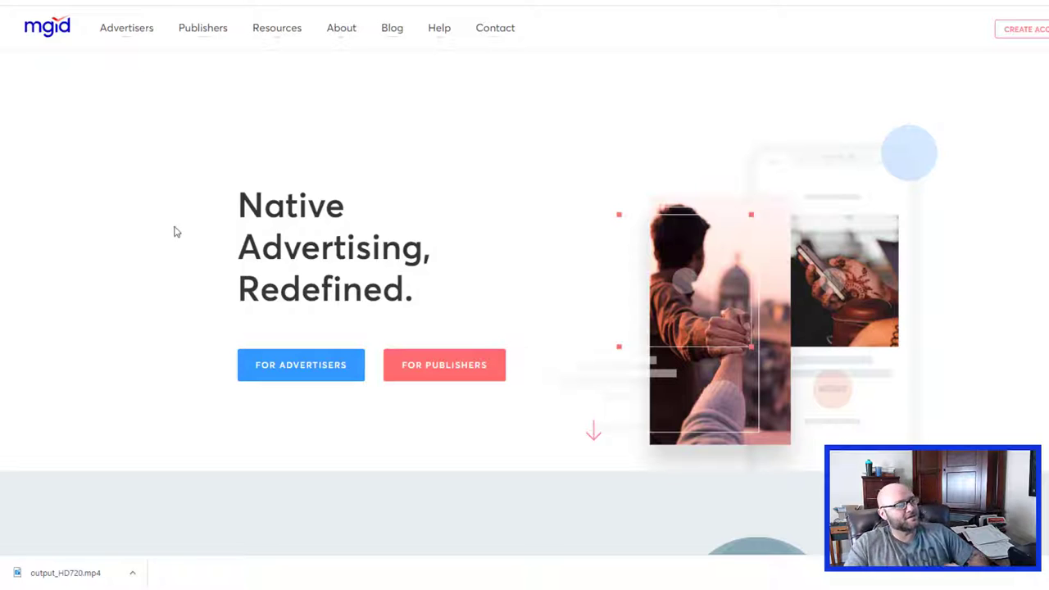
Step: Skim the MGID homepage down through Our Vision and Our Latest News, then back up
scroll(199, 211, down, 1)
scroll(197, 211, down, 2)
scroll(196, 211, down, 3)
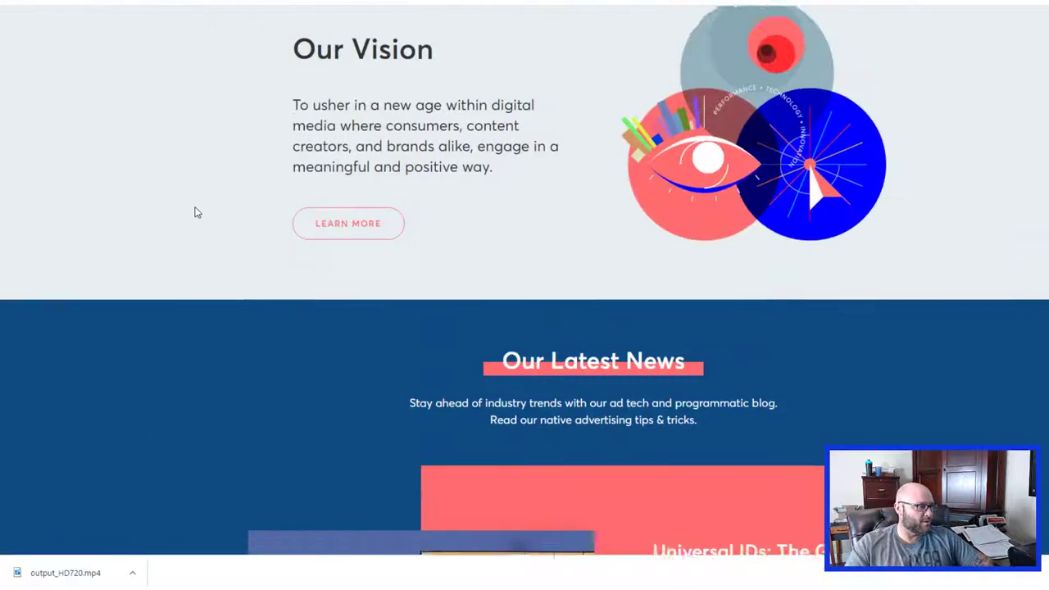
scroll(196, 212, down, 3)
scroll(197, 212, down, 3)
scroll(197, 212, up, 3)
scroll(194, 211, up, 3)
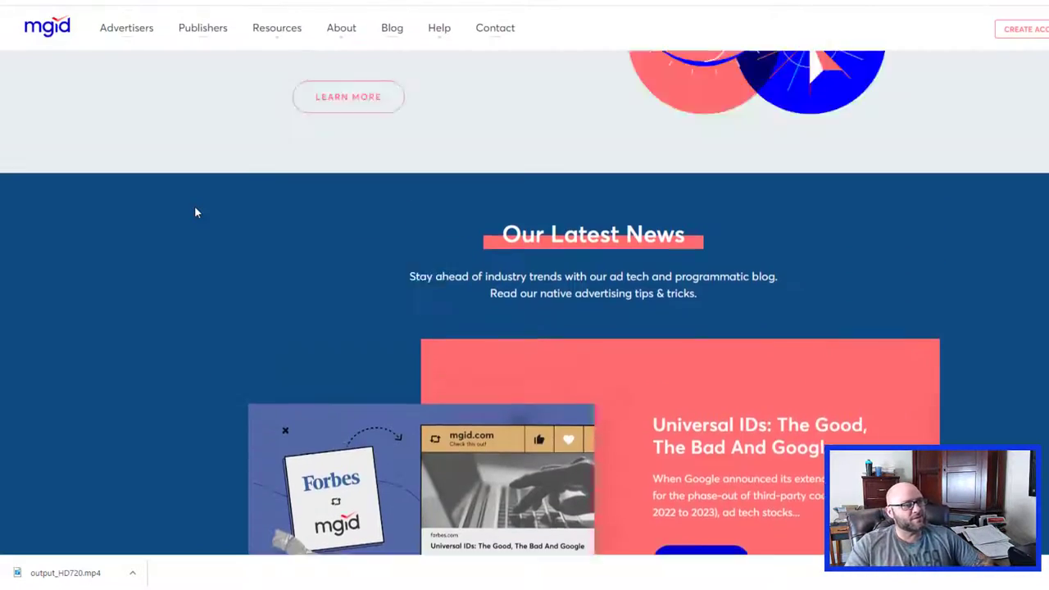
scroll(194, 211, up, 6)
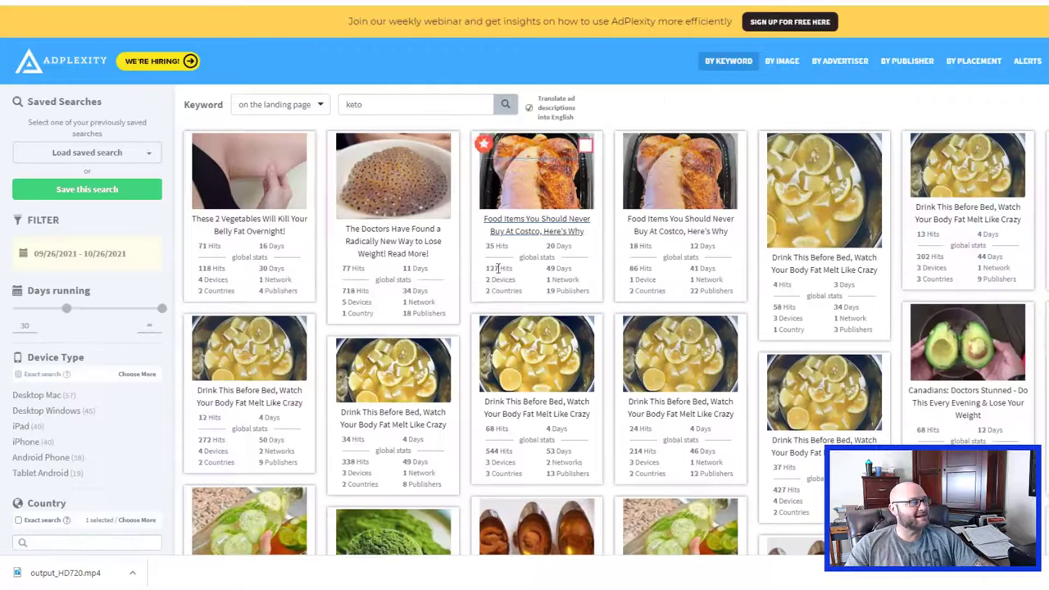
Step: Scroll through the Canada-filtered keto ad cards showing 'Canadians: Doctors Stunned' ads
scroll(799, 307, down, 2)
scroll(799, 307, down, 1)
scroll(799, 307, down, 2)
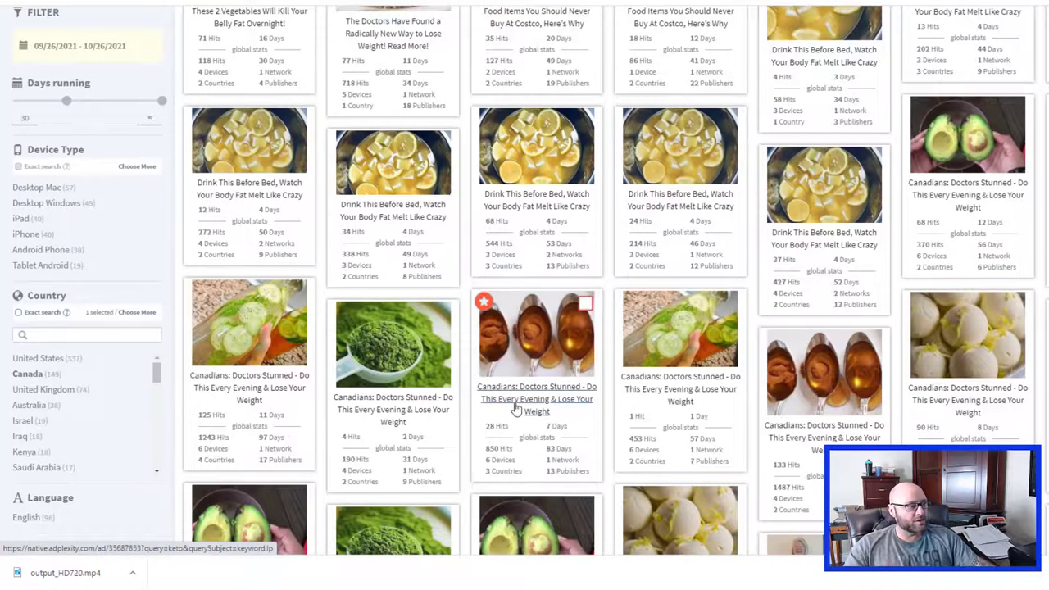
mouse_move(536, 386)
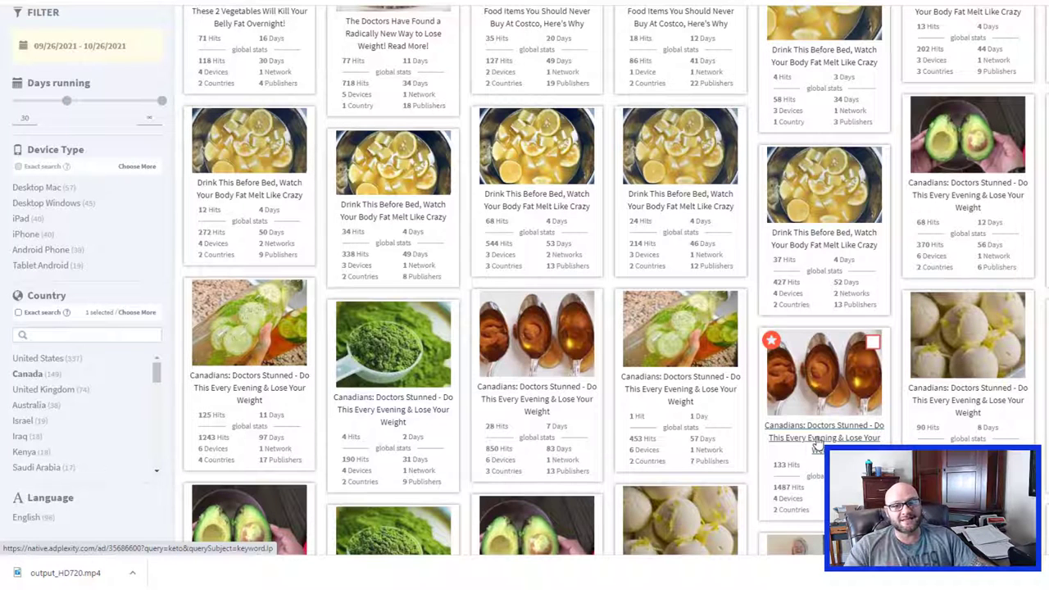
Step: Open the honey-spoon Canadians ad's details and launch its first listed keto landing page
click(535, 405)
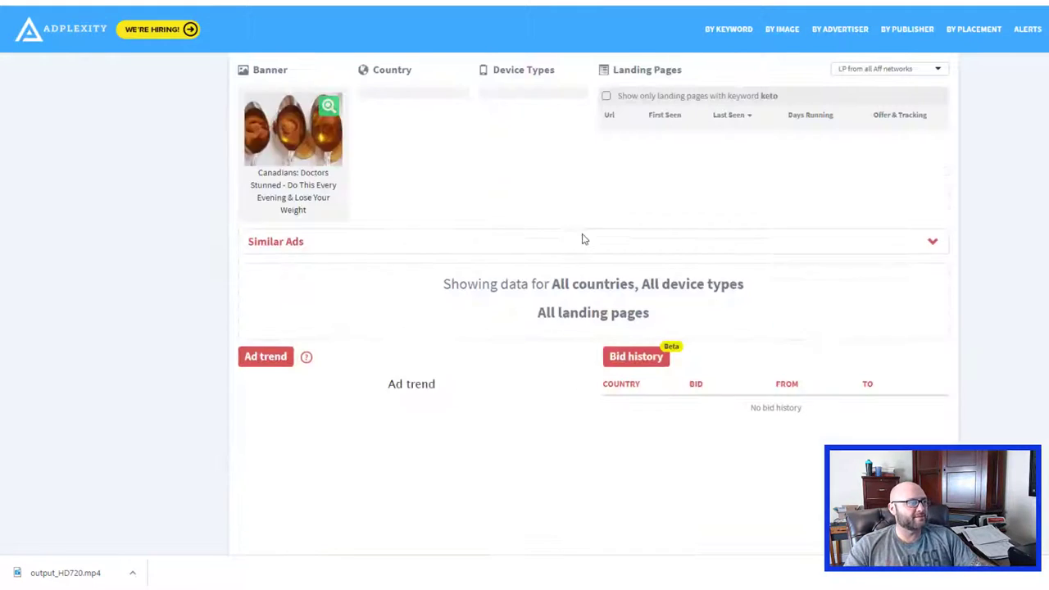
drag(301, 175, 313, 198)
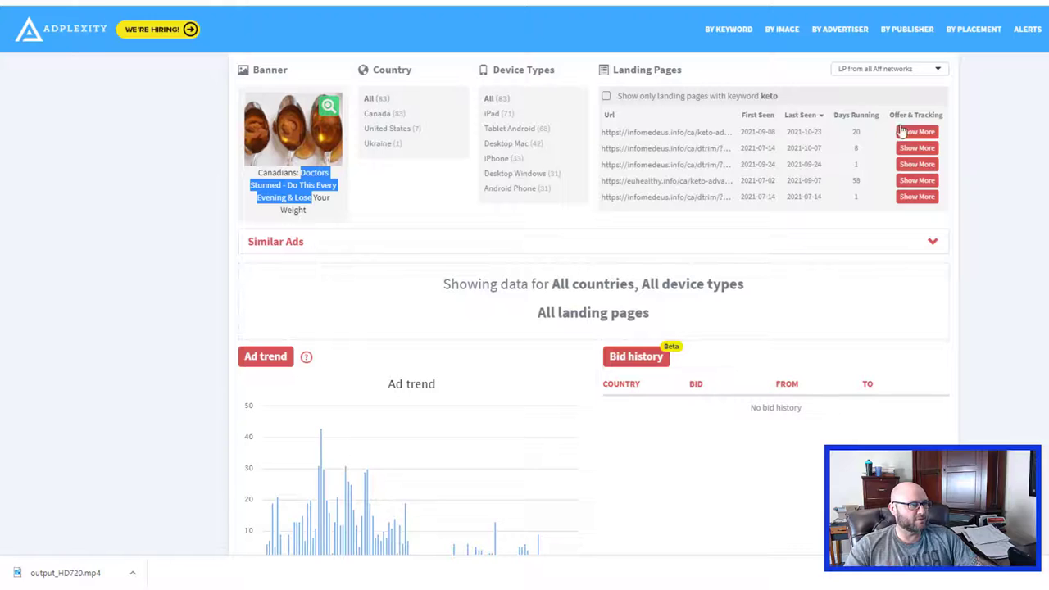
click(671, 136)
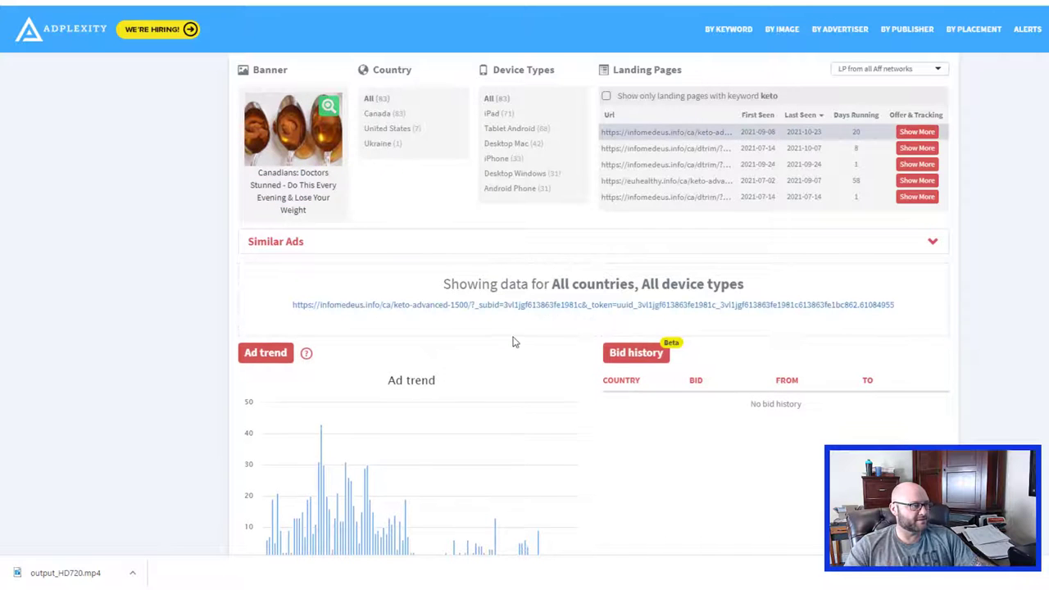
click(509, 311)
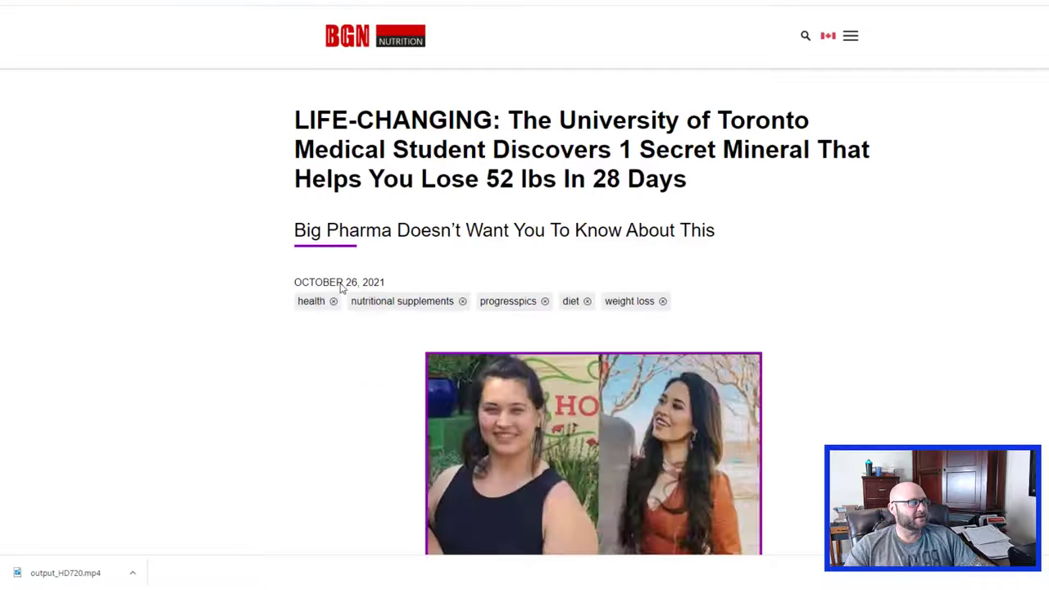
drag(556, 109, 647, 150)
click(657, 150)
drag(714, 123, 694, 180)
click(462, 154)
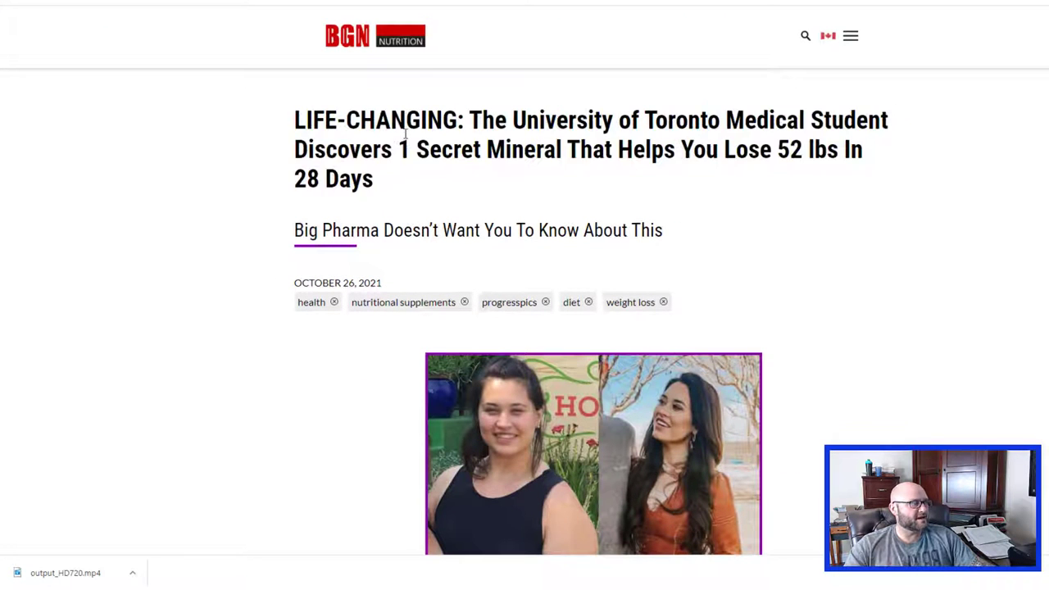
drag(408, 131, 681, 150)
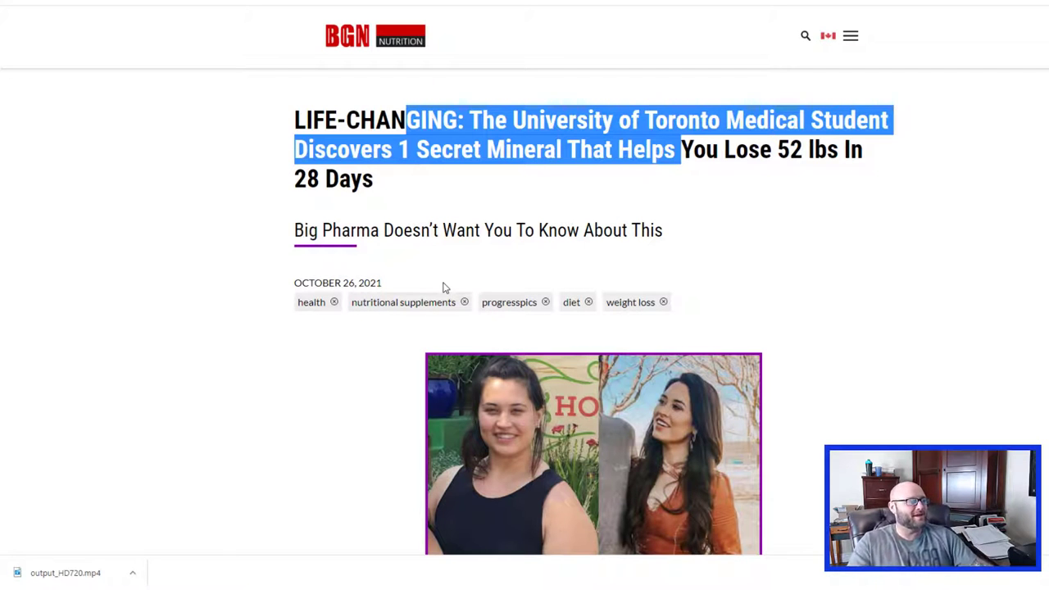
scroll(229, 316, down, 3)
scroll(210, 336, down, 6)
scroll(199, 353, down, 2)
scroll(193, 361, down, 4)
scroll(185, 357, up, 5)
scroll(167, 353, up, 9)
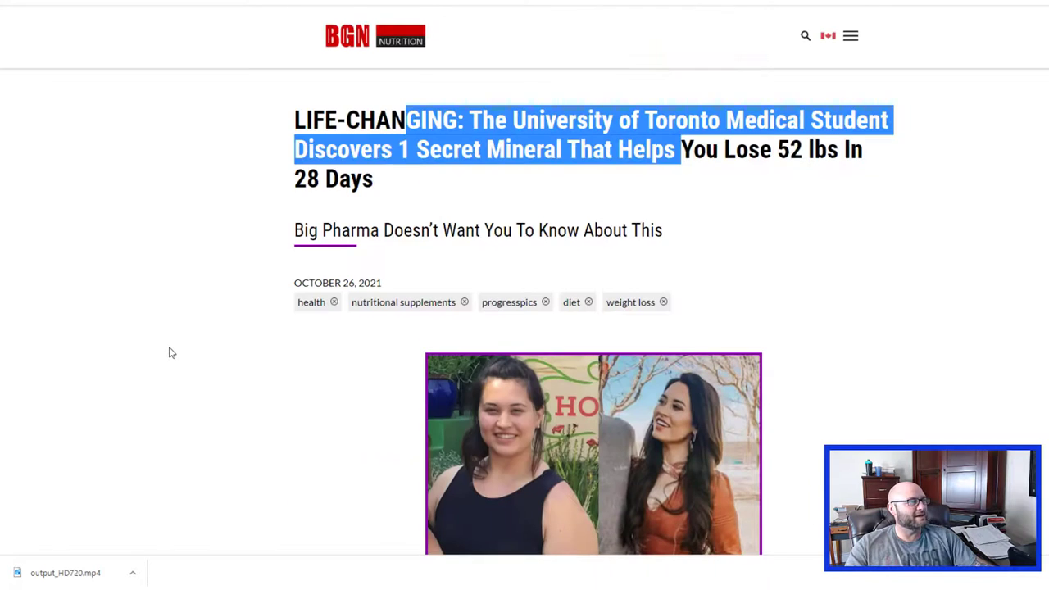
click(334, 141)
drag(363, 100, 476, 169)
click(484, 178)
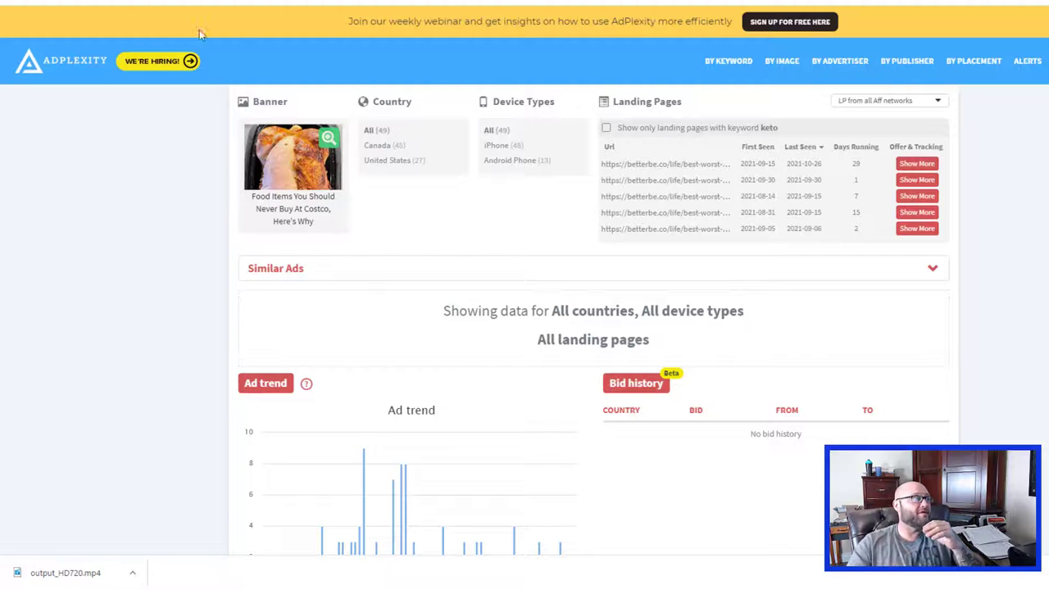
Step: Return to the keto ad search results grid at the top
click(66, 64)
mouse_move(394, 344)
mouse_move(537, 336)
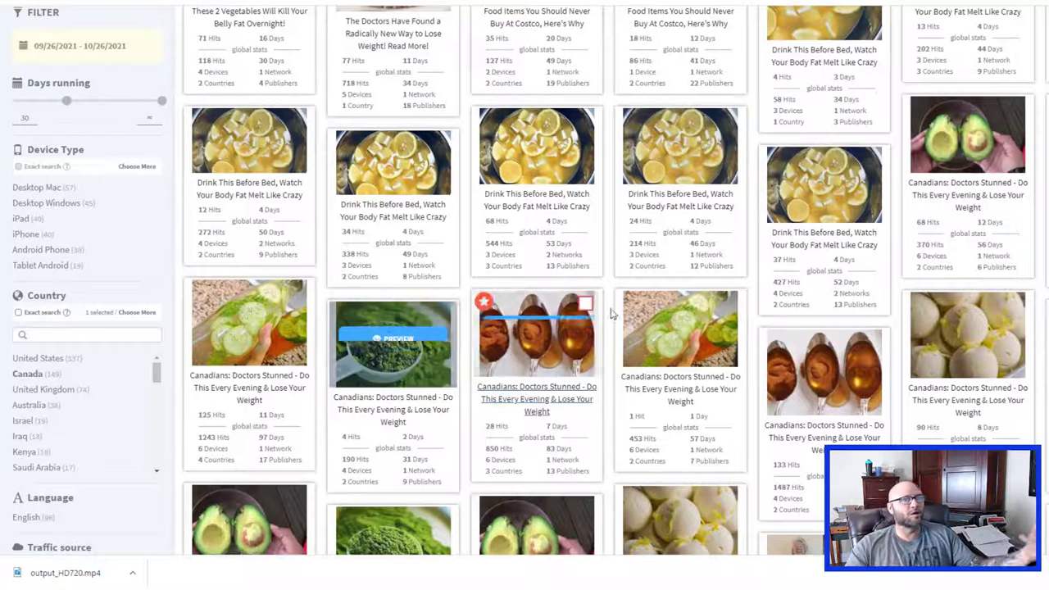
scroll(574, 353, up, 3)
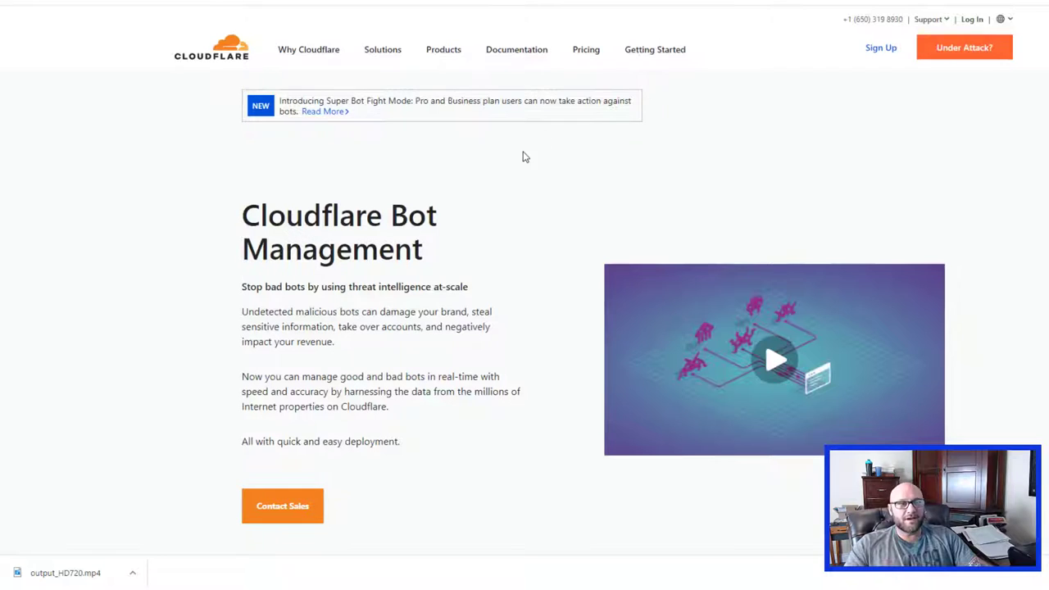
Step: Scroll through the Bot Management page's methods for detecting malicious bots
scroll(197, 170, down, 2)
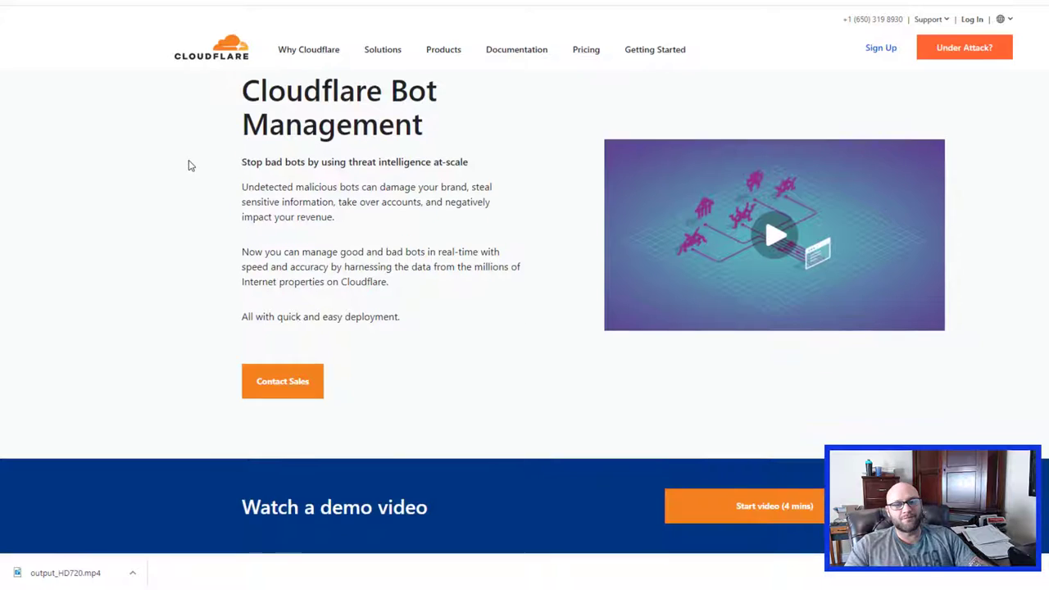
scroll(187, 165, down, 2)
scroll(188, 165, down, 4)
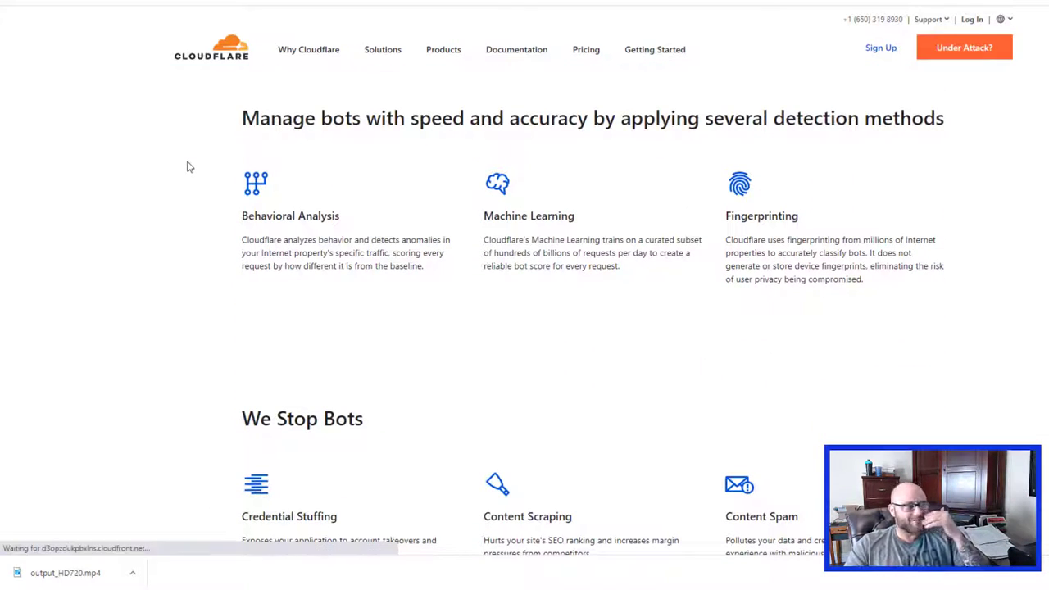
scroll(232, 155, up, 1)
scroll(232, 155, up, 5)
scroll(232, 156, up, 2)
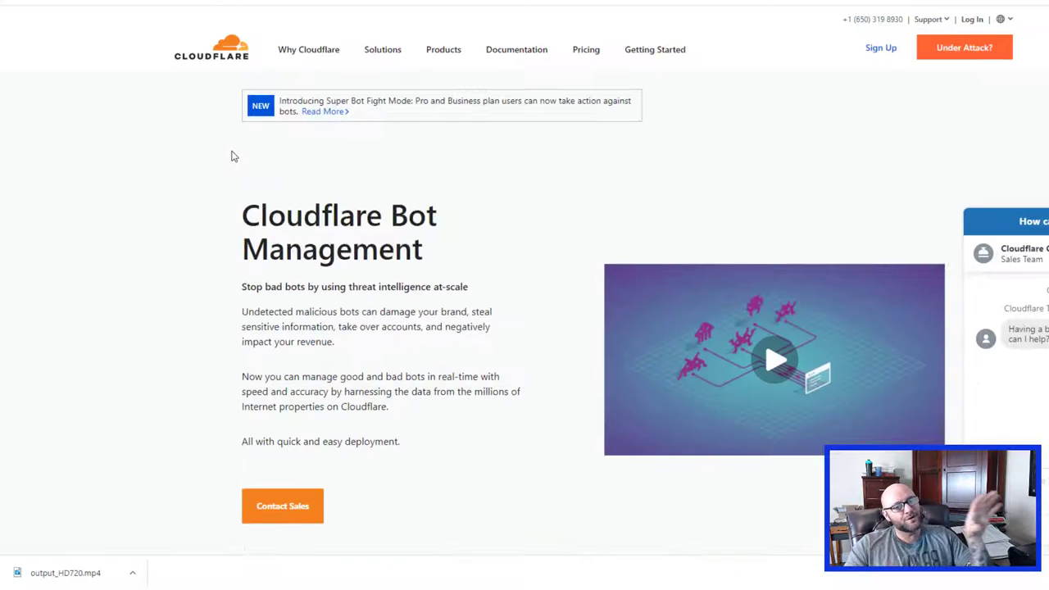
scroll(162, 190, down, 1)
scroll(164, 189, down, 1)
scroll(164, 187, up, 1)
scroll(164, 188, up, 1)
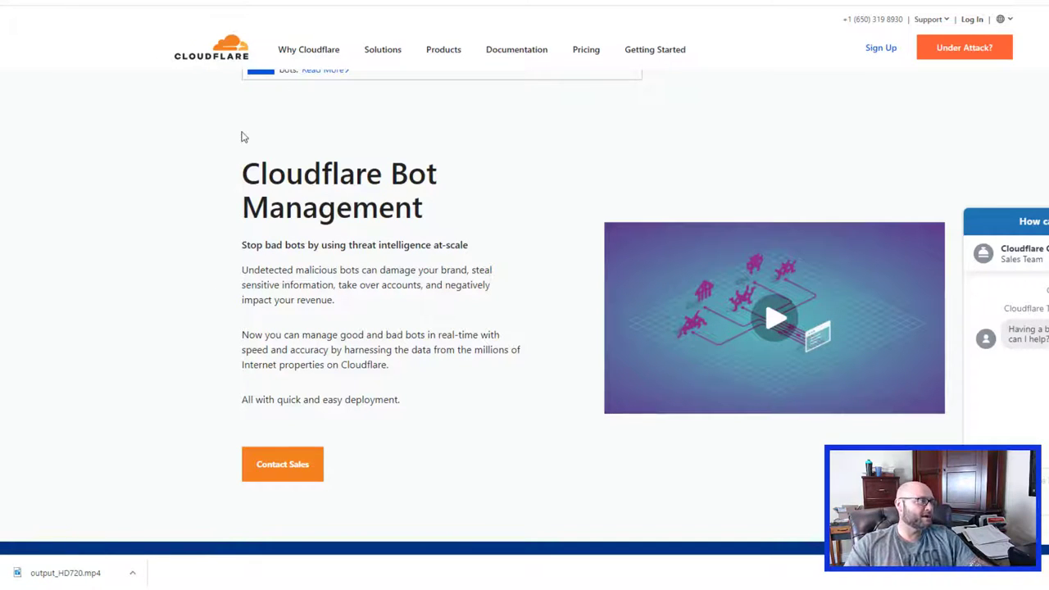
scroll(330, 325, up, 1)
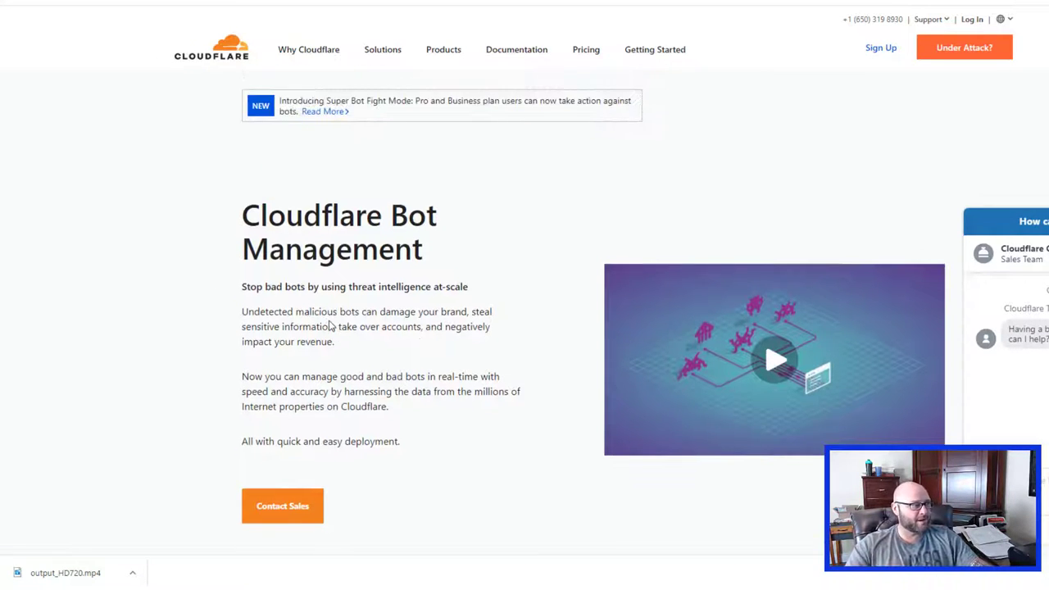
Step: Highlight the intro text claiming malicious bots cause damage to brands
drag(281, 316, 293, 389)
click(292, 388)
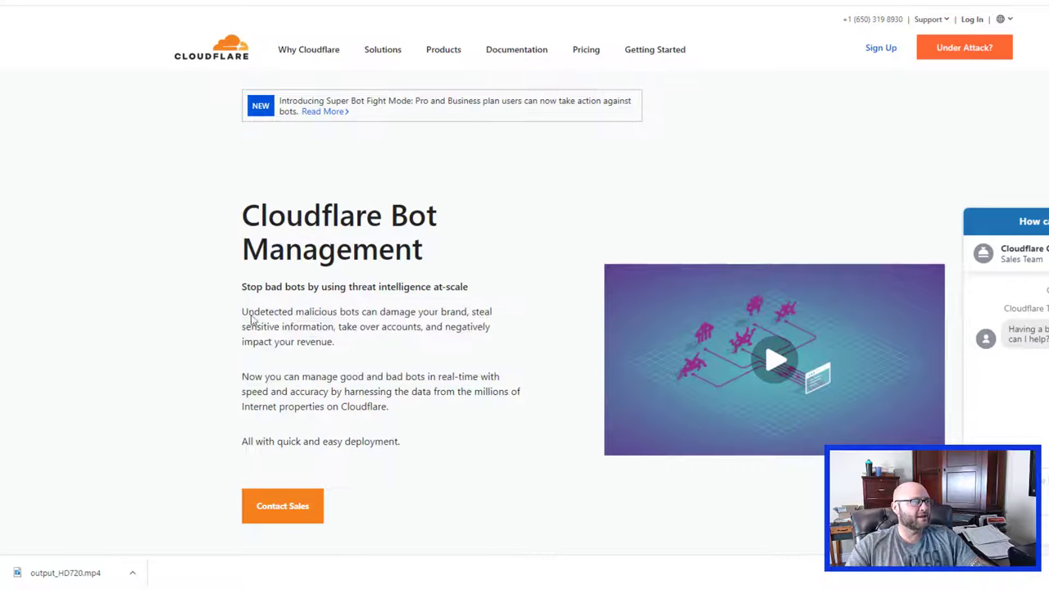
drag(264, 315, 435, 316)
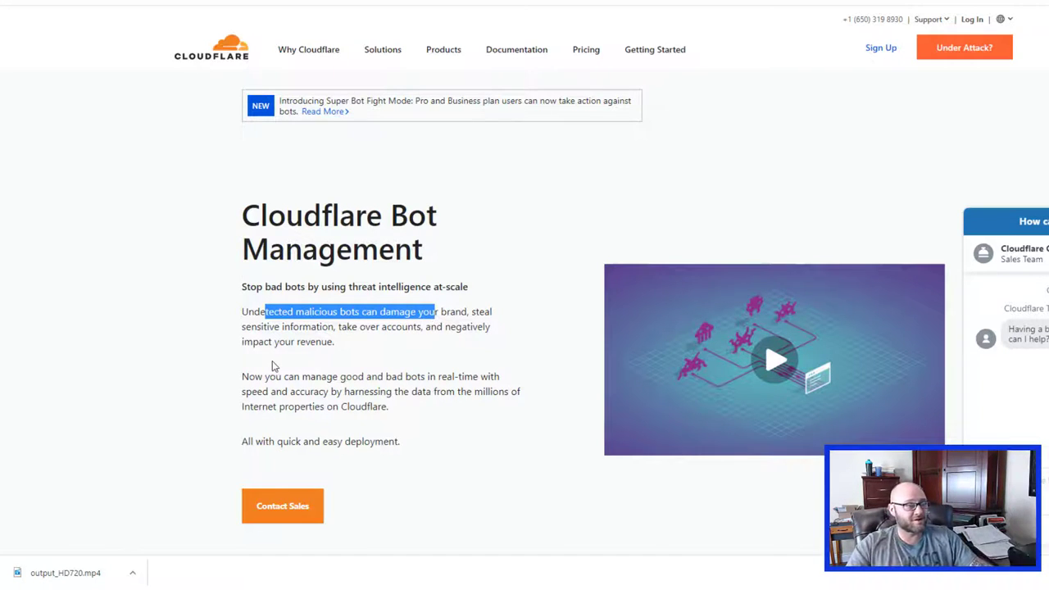
Step: Regroup the Target Performance table by Keyword instead of by browser
scroll(191, 260, down, 2)
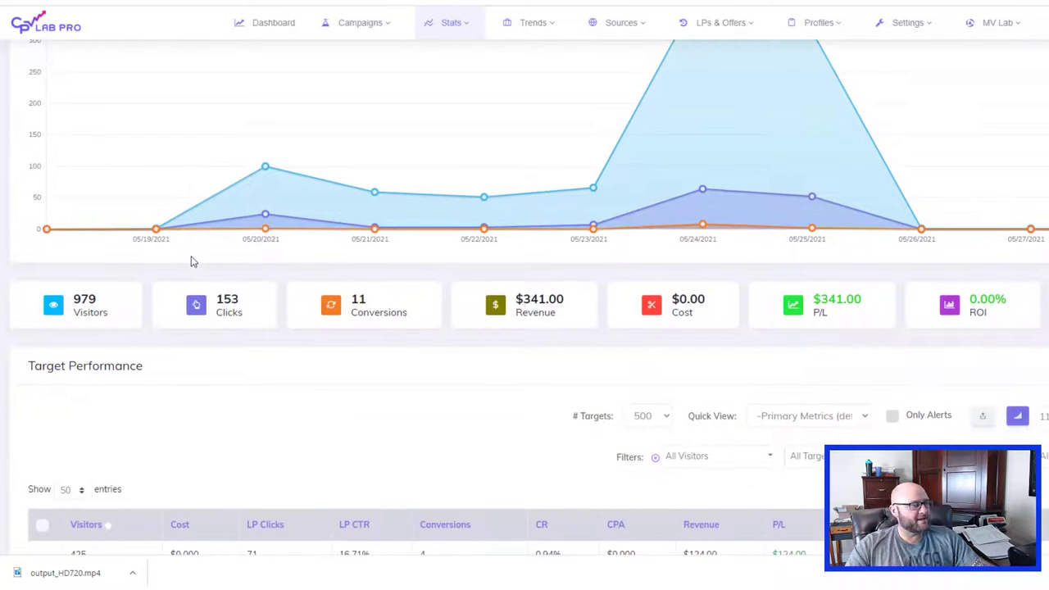
scroll(347, 265, down, 2)
scroll(375, 262, down, 2)
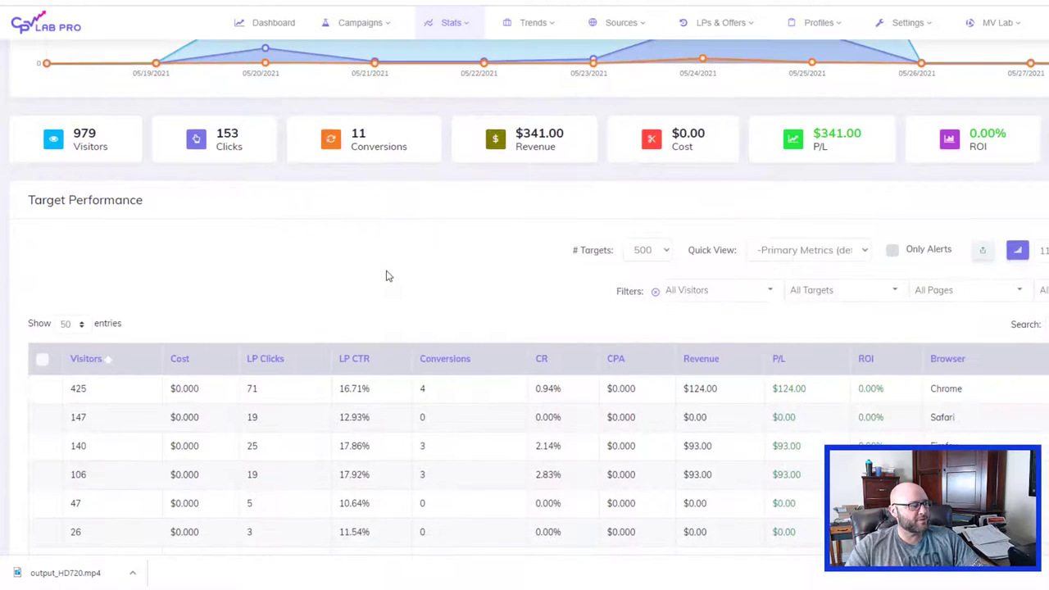
click(1041, 250)
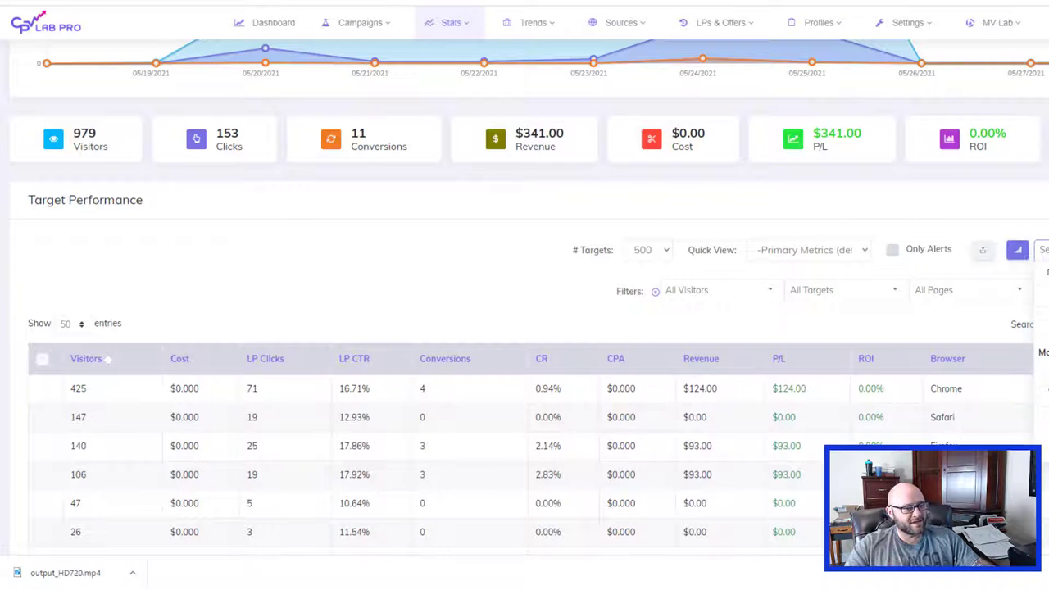
click(369, 309)
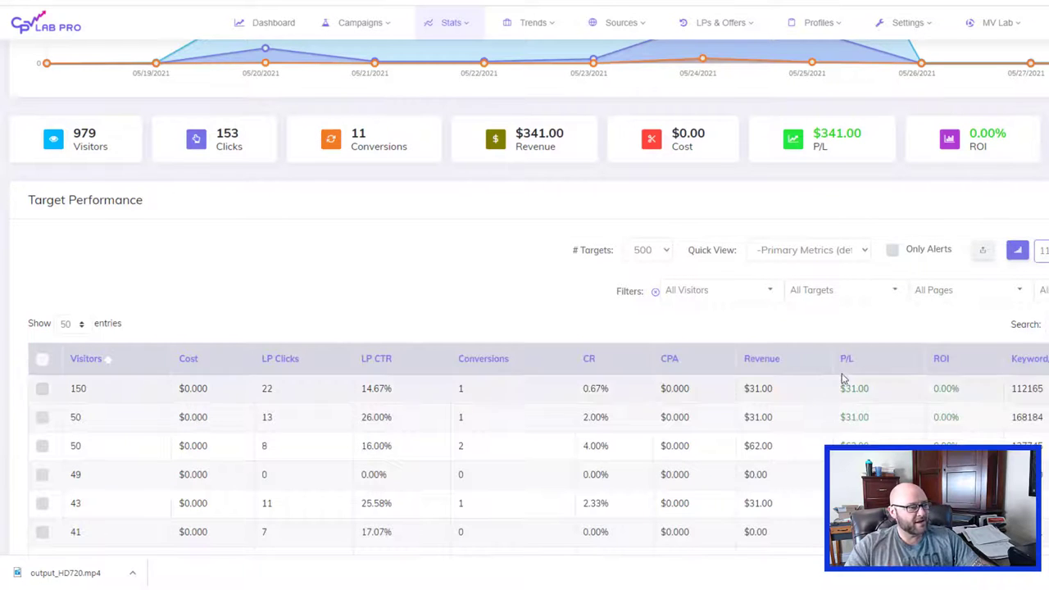
Step: Highlight top keyword 112165, then keyword 137745's 16.00% LP CTR and 2 conversions
drag(1043, 389, 1014, 398)
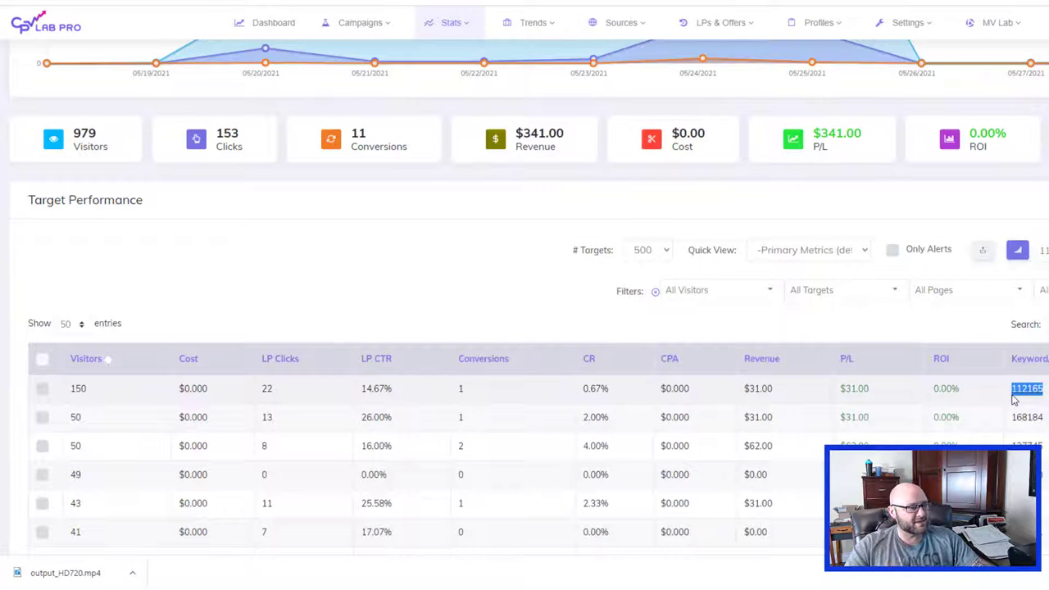
scroll(499, 424, down, 1)
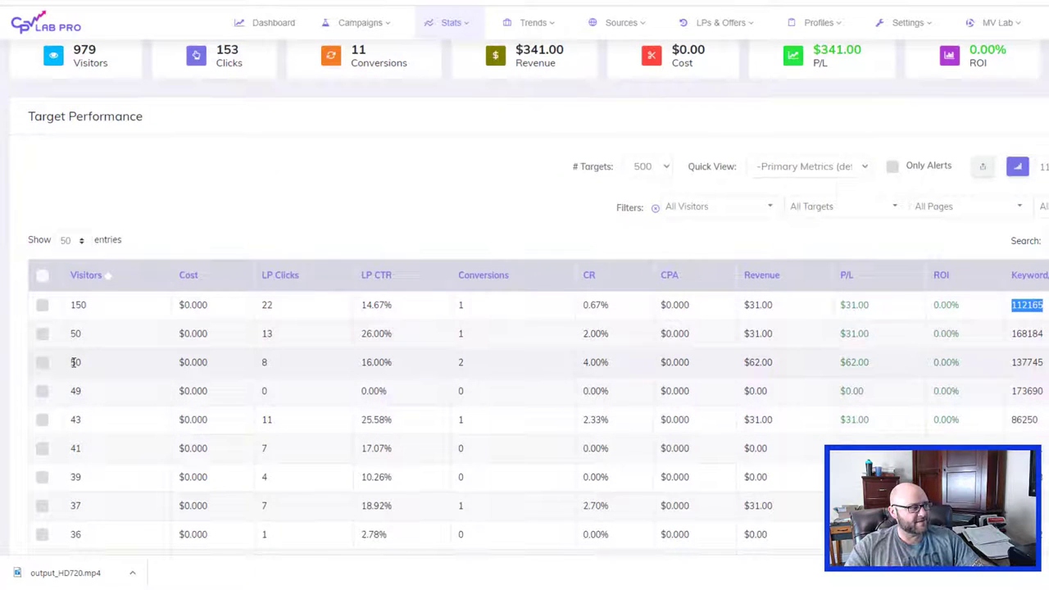
drag(417, 364, 302, 372)
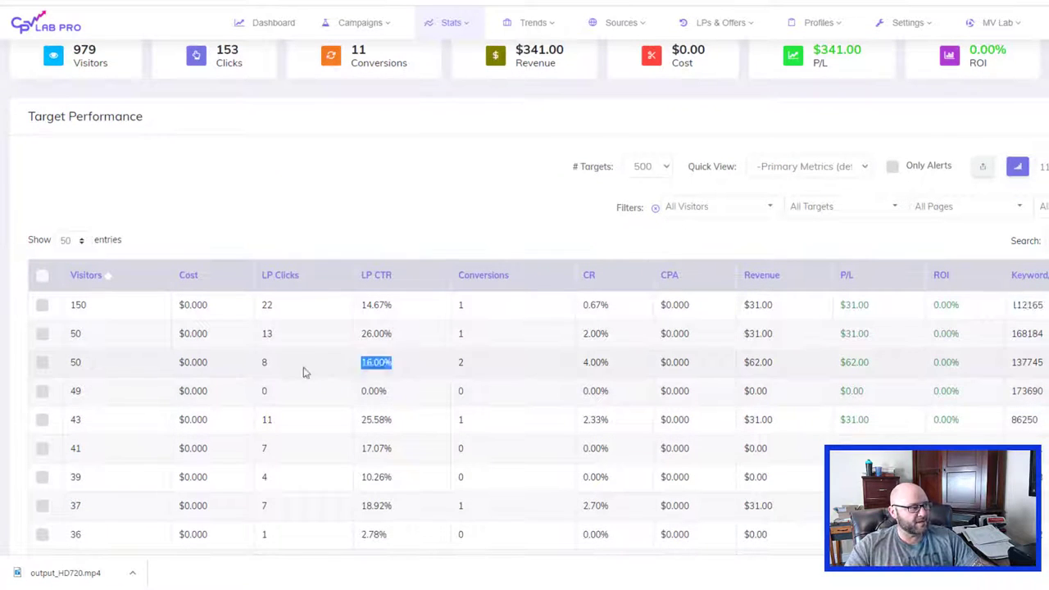
double_click(462, 367)
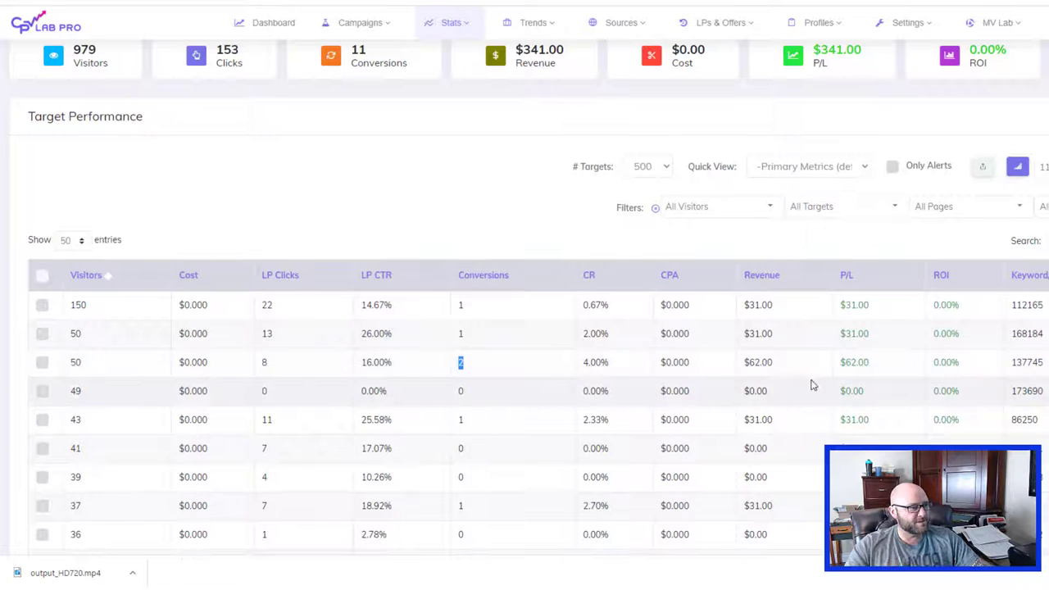
drag(1044, 363, 999, 367)
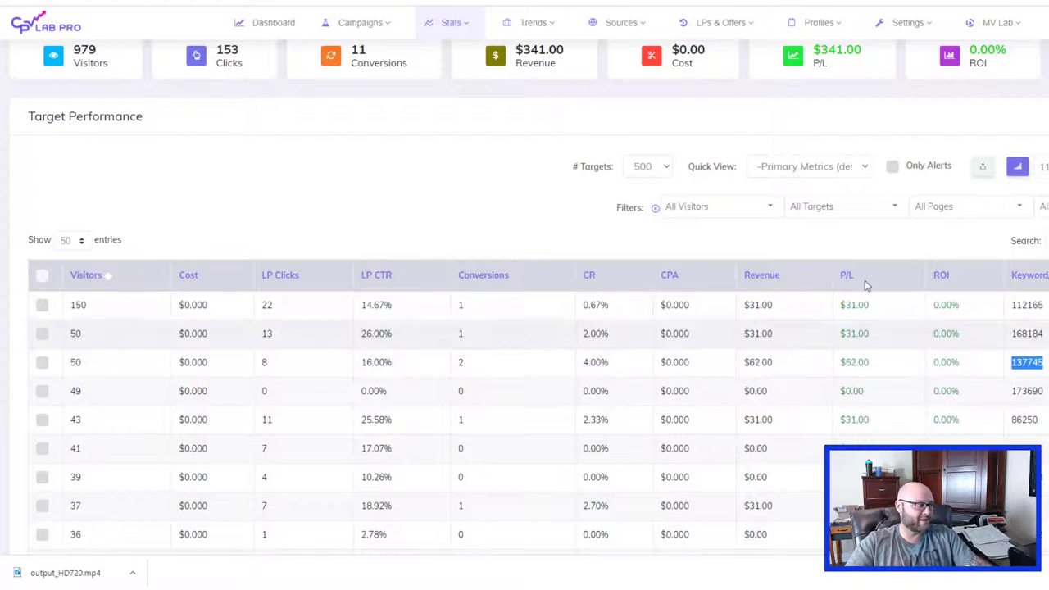
Step: Highlight row 49's 49 visitors, zero LP clicks and cost-to-conversion figures
scroll(801, 257, down, 1)
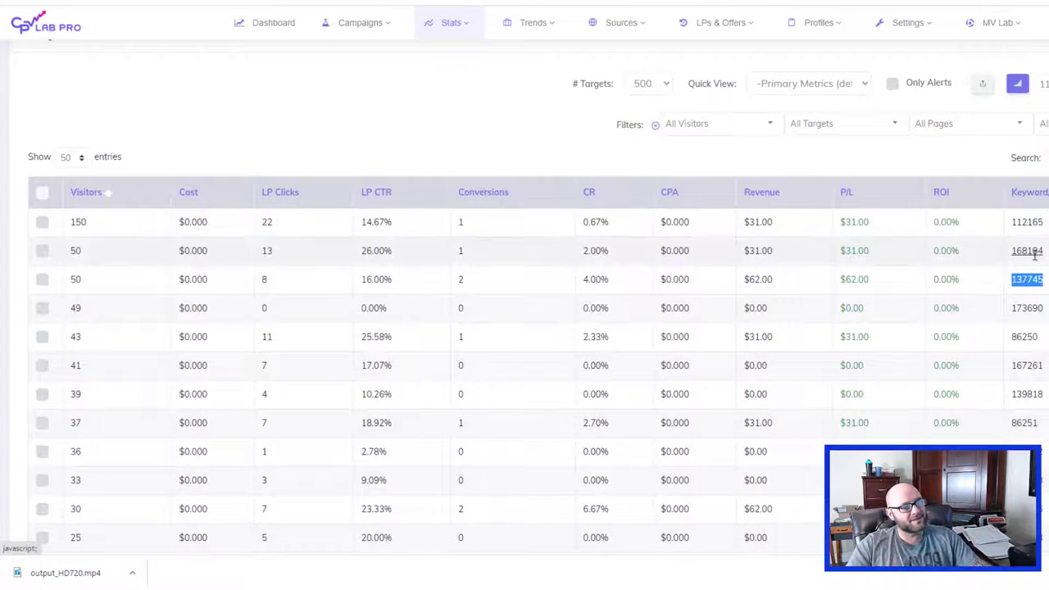
scroll(430, 340, down, 2)
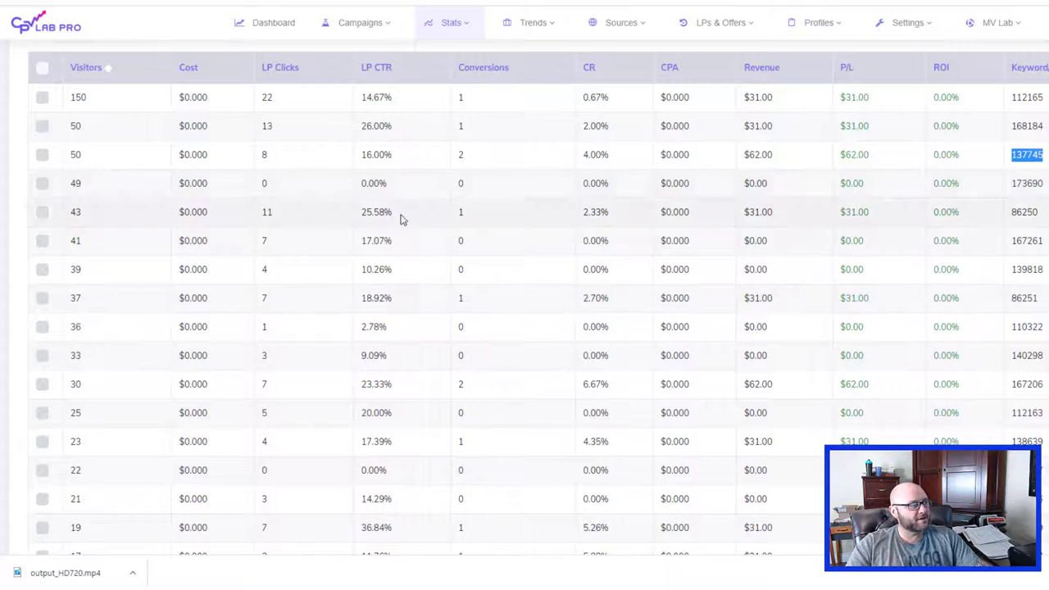
scroll(396, 348, down, 2)
scroll(396, 377, down, 1)
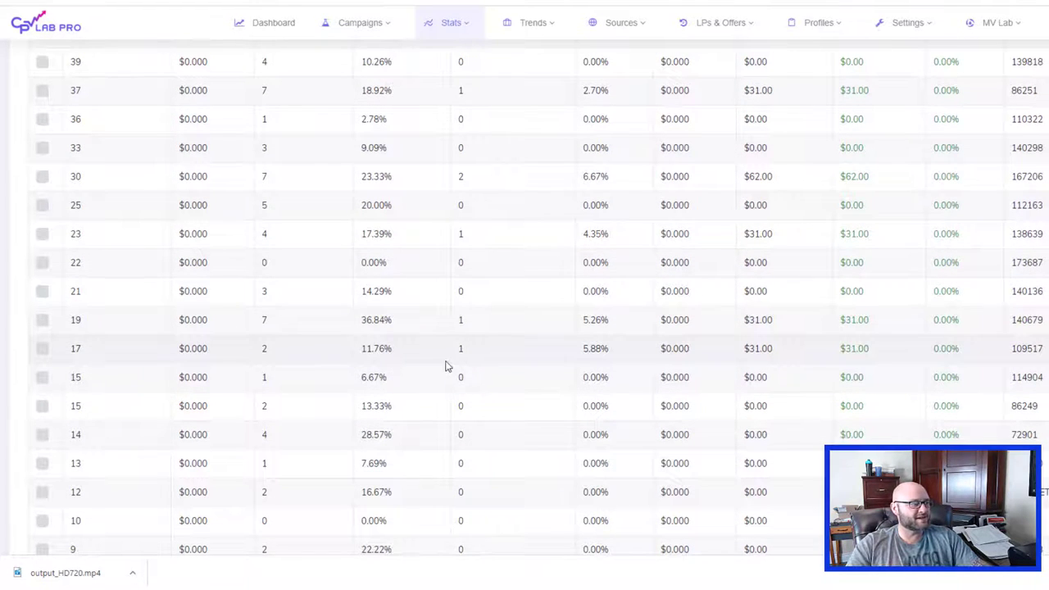
scroll(447, 367, up, 2)
scroll(447, 367, up, 2)
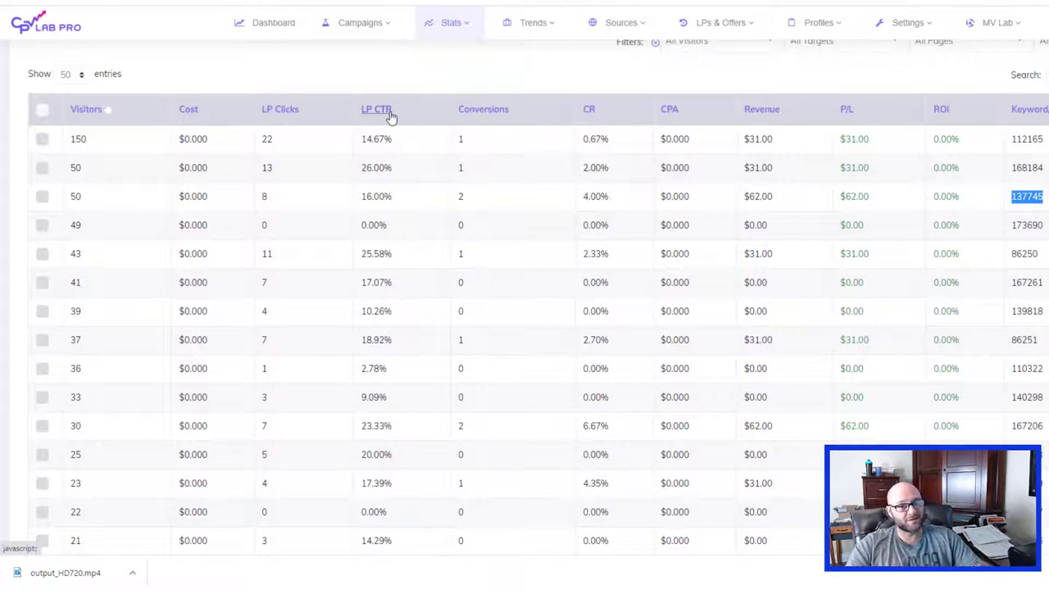
double_click(82, 227)
double_click(256, 228)
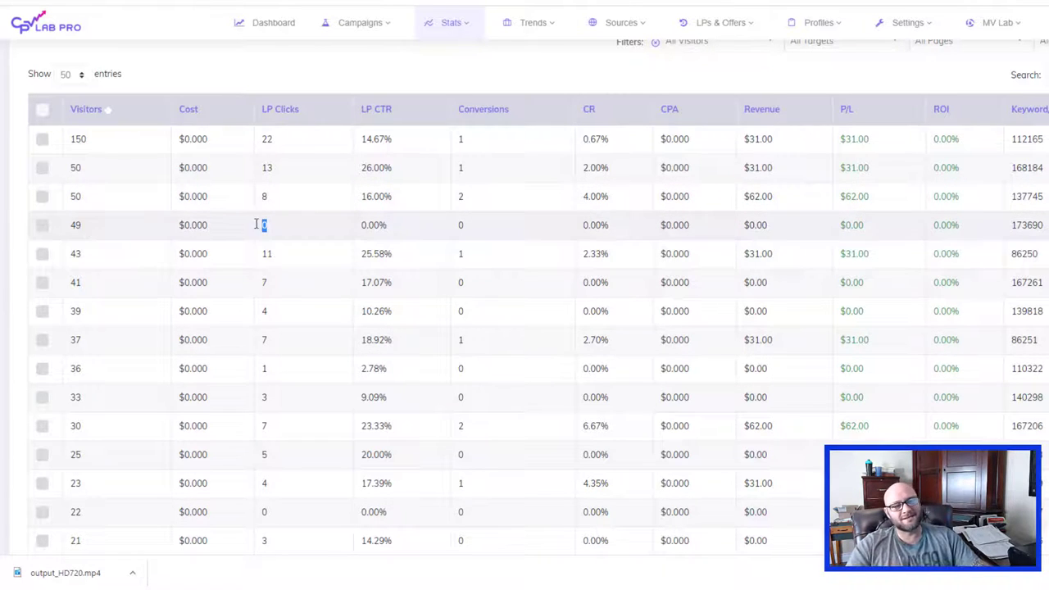
drag(467, 226, 84, 237)
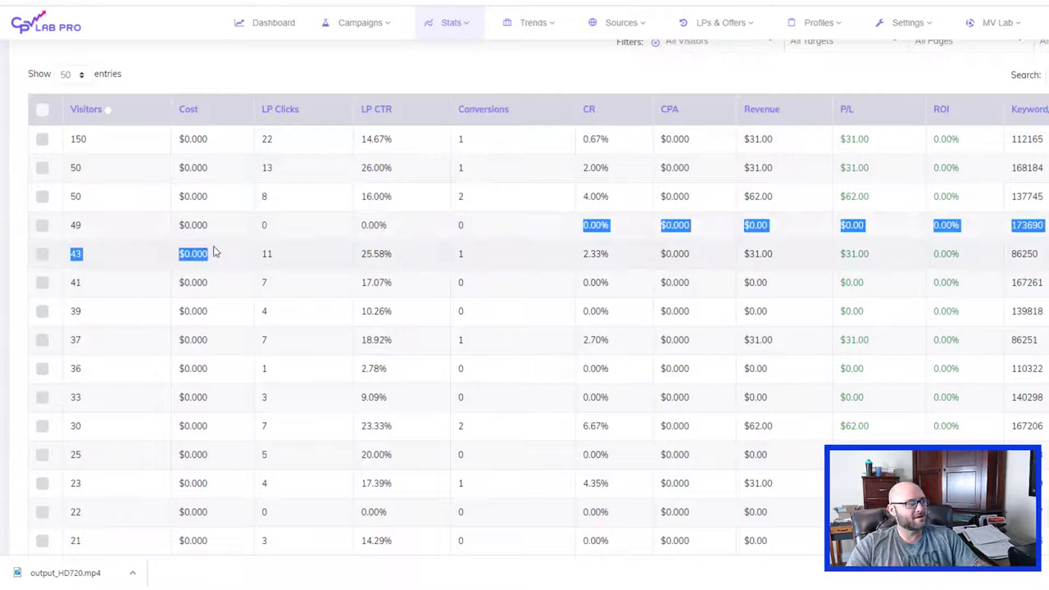
Step: Scroll down through the Ad Performance results and back up
scroll(482, 343, down, 1)
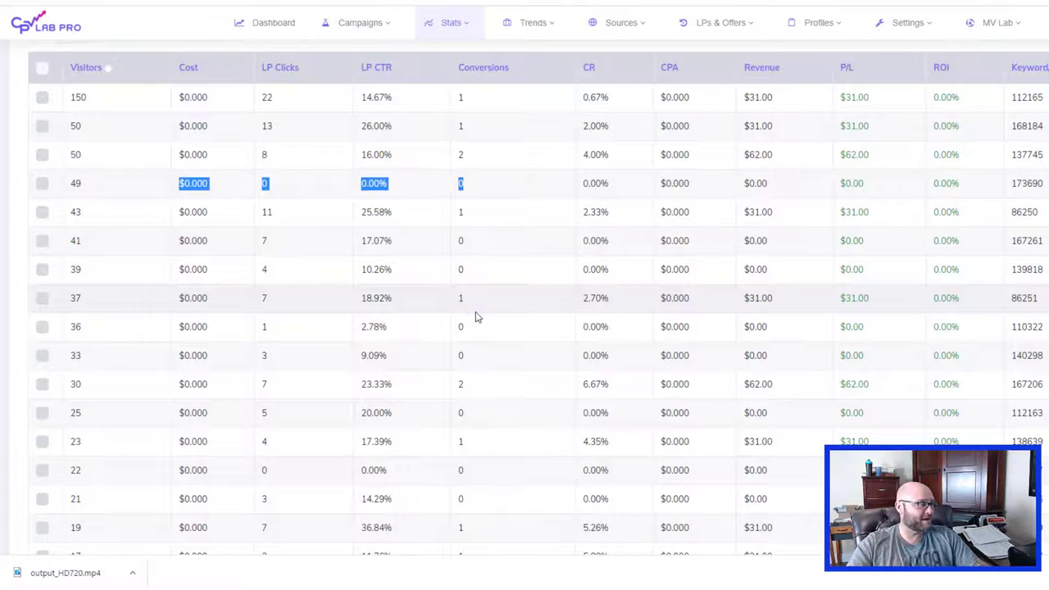
scroll(459, 311, down, 3)
scroll(484, 246, down, 2)
scroll(468, 227, down, 2)
scroll(426, 279, down, 3)
scroll(376, 336, down, 3)
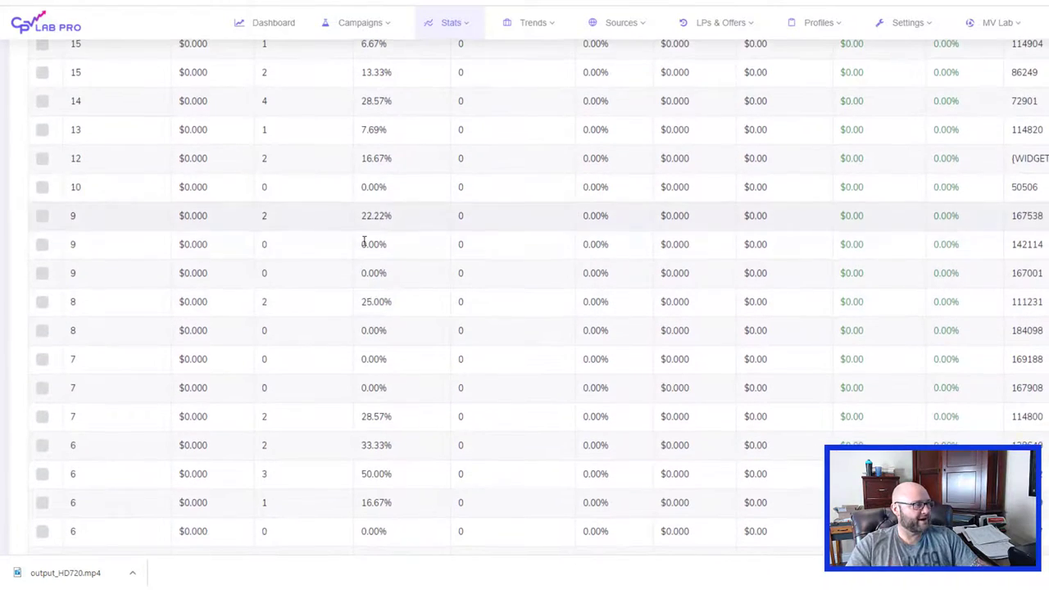
scroll(363, 250, down, 2)
scroll(364, 257, down, 1)
scroll(386, 281, down, 1)
scroll(321, 314, down, 3)
scroll(341, 347, up, 1)
scroll(342, 347, up, 3)
scroll(342, 348, up, 5)
scroll(341, 348, up, 3)
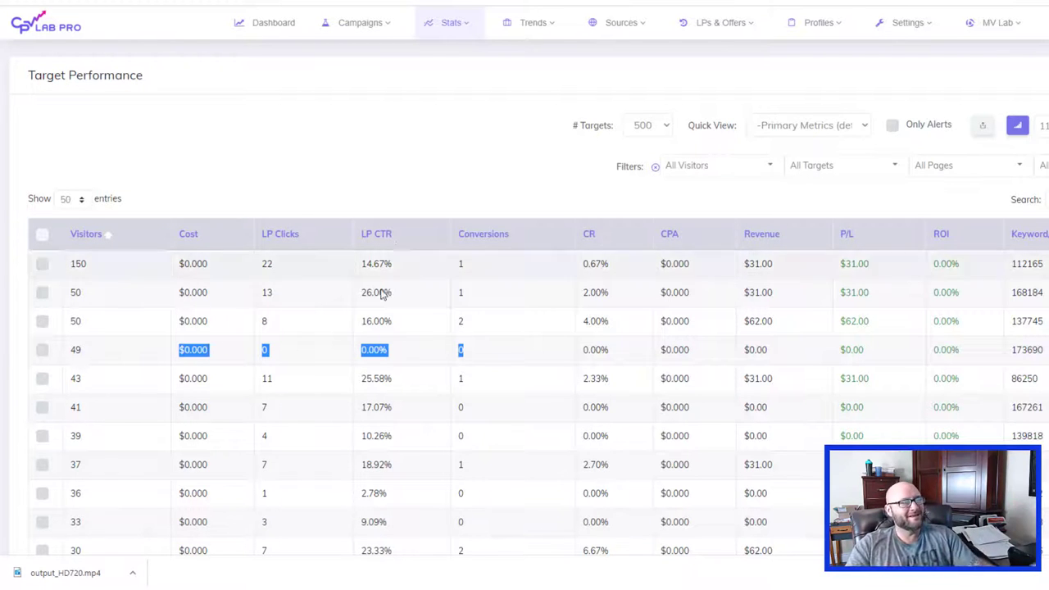
Step: Clear row 49's highlight and scroll down to the four-page Landing Page Performance
click(471, 165)
scroll(459, 189, down, 2)
scroll(440, 208, down, 5)
scroll(428, 216, down, 5)
scroll(428, 218, down, 5)
scroll(430, 235, down, 5)
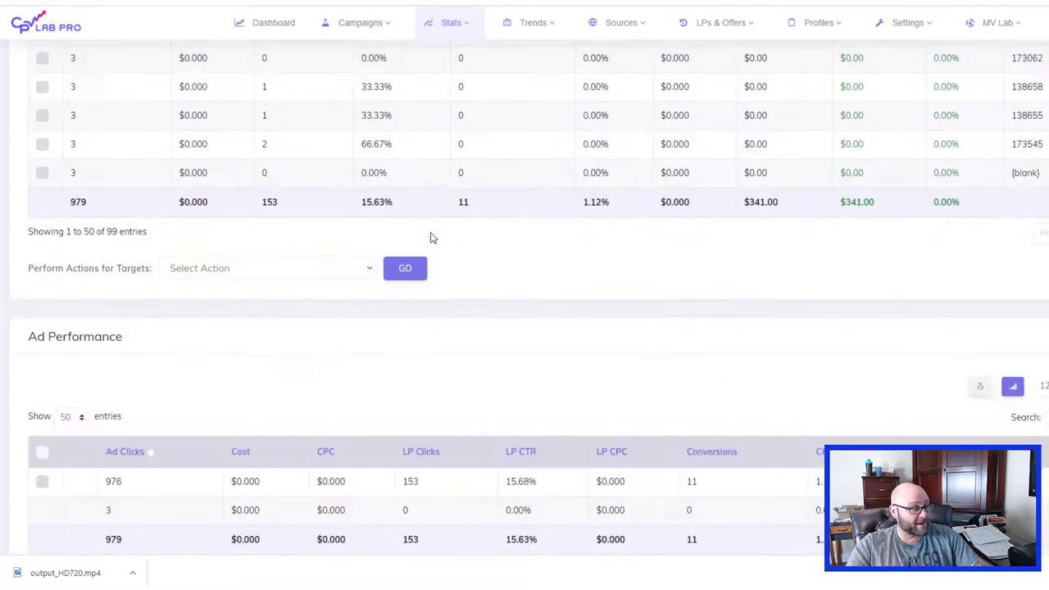
scroll(430, 237, down, 2)
scroll(410, 254, down, 2)
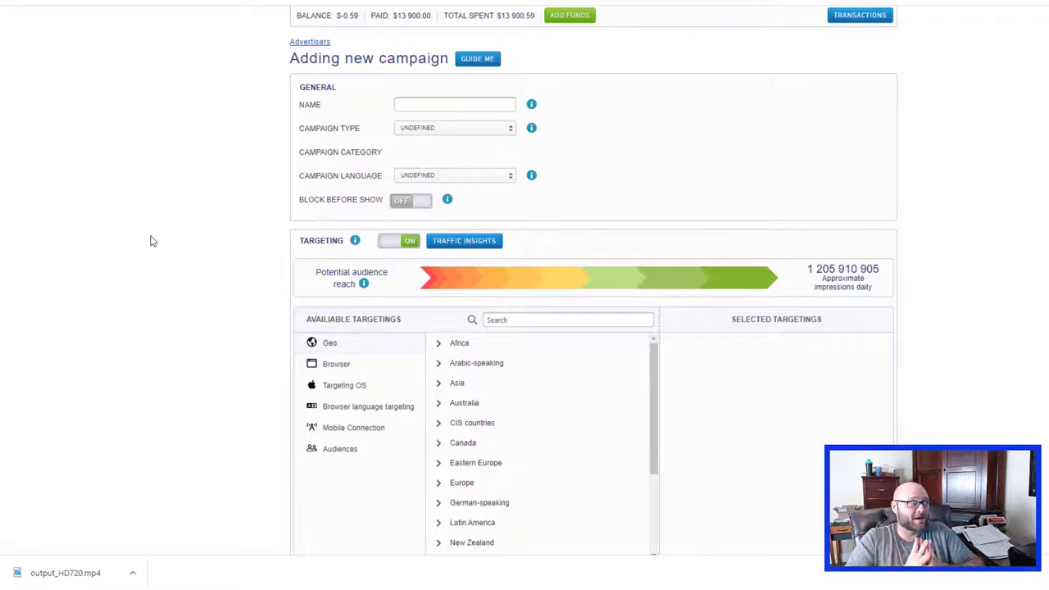
Step: Scroll slightly through the targeting section of MGID's Adding new campaign form
scroll(356, 353, down, 1)
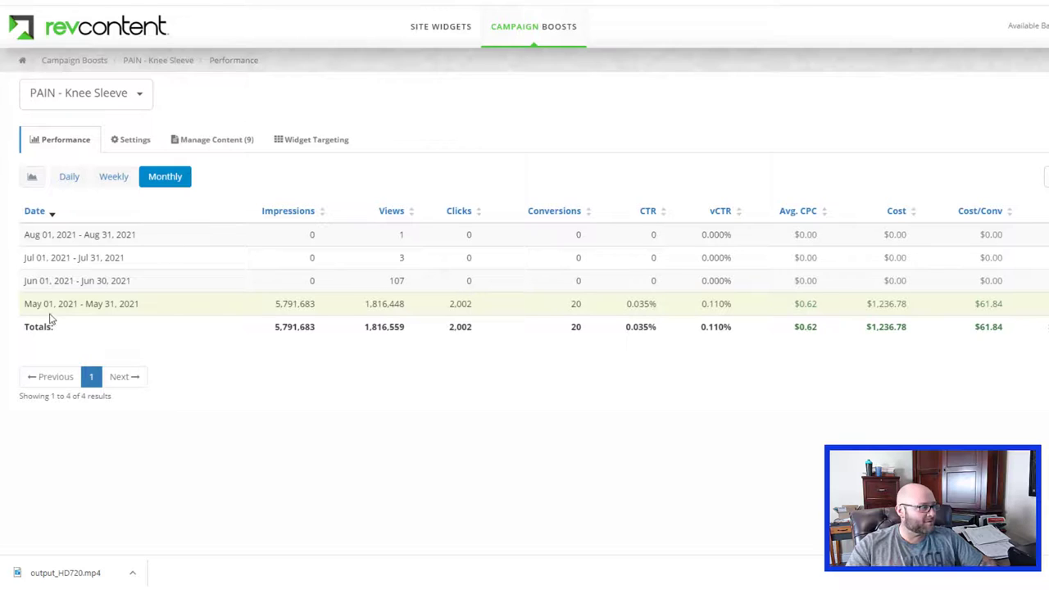
Step: Highlight the May 2021 row's 2,002 clicks and $0.62 average CPC
drag(43, 305, 145, 308)
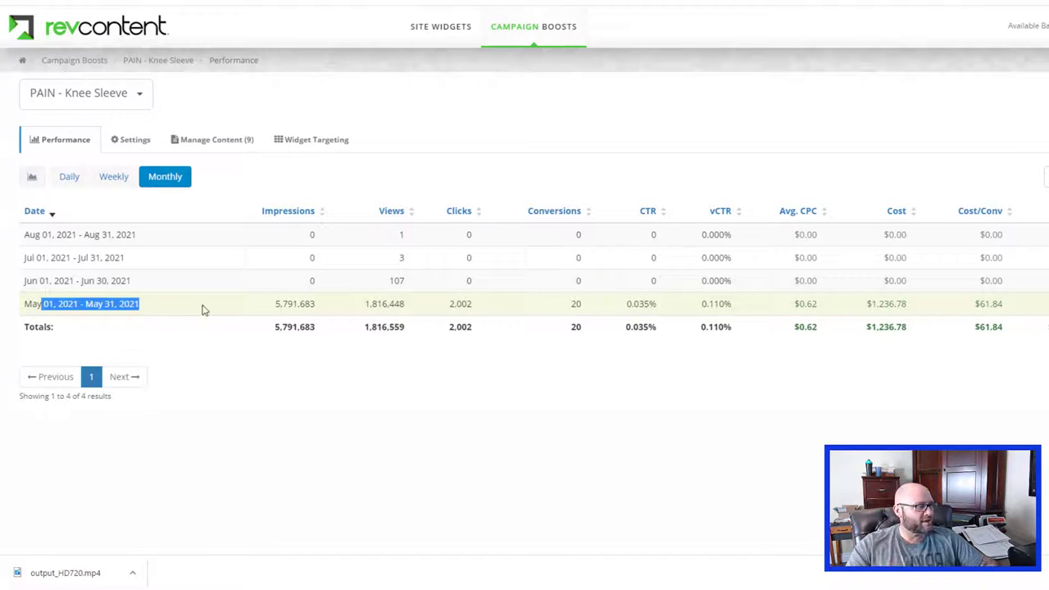
drag(448, 304, 491, 309)
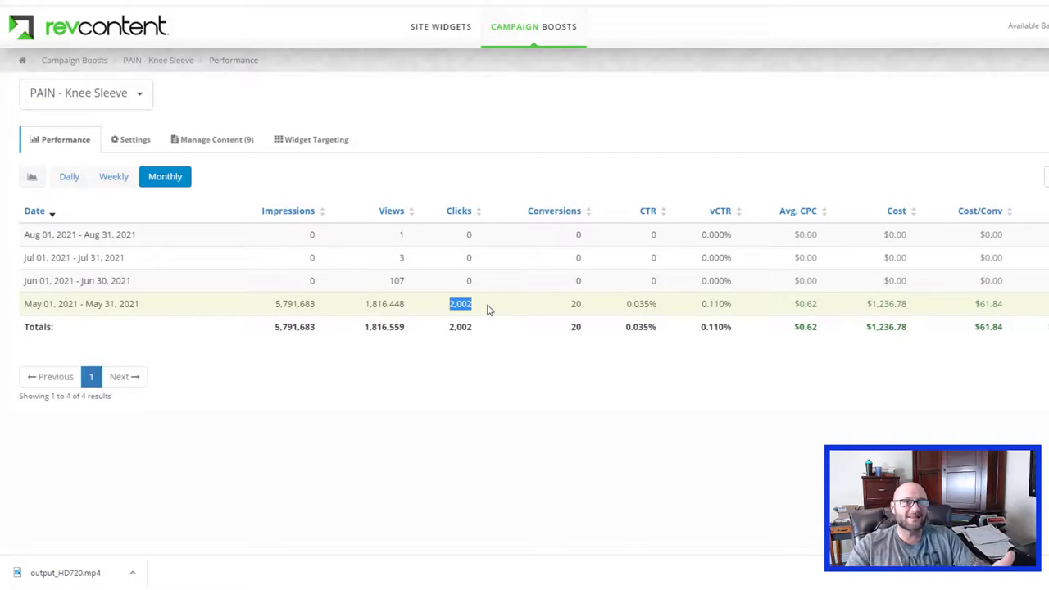
click(829, 309)
drag(829, 309, 787, 309)
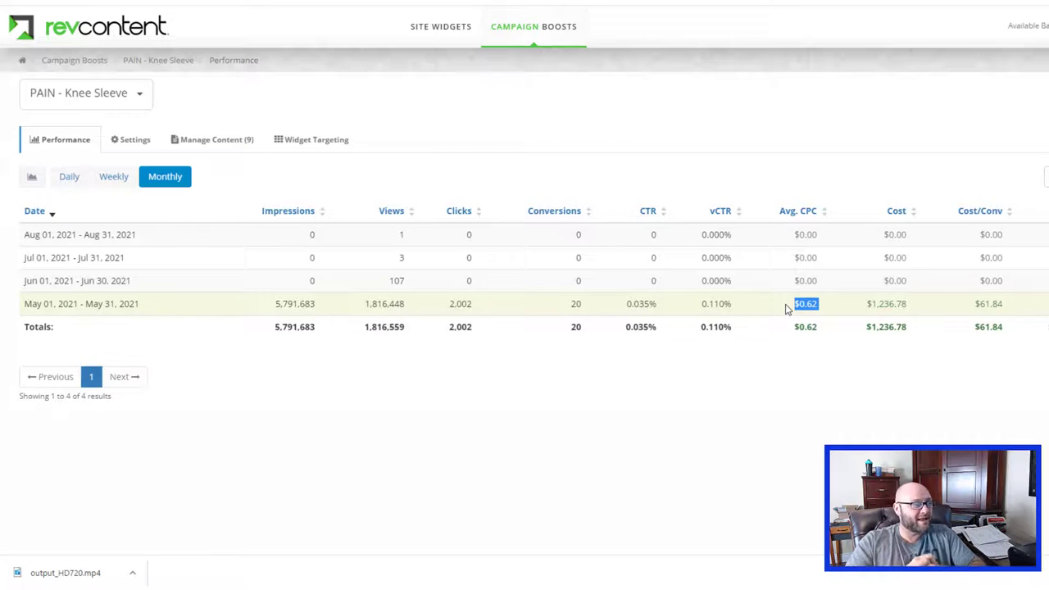
Step: Highlight May's $1,236.78 cost, $61.84 cost per conversion, and its impressions
drag(909, 304, 865, 316)
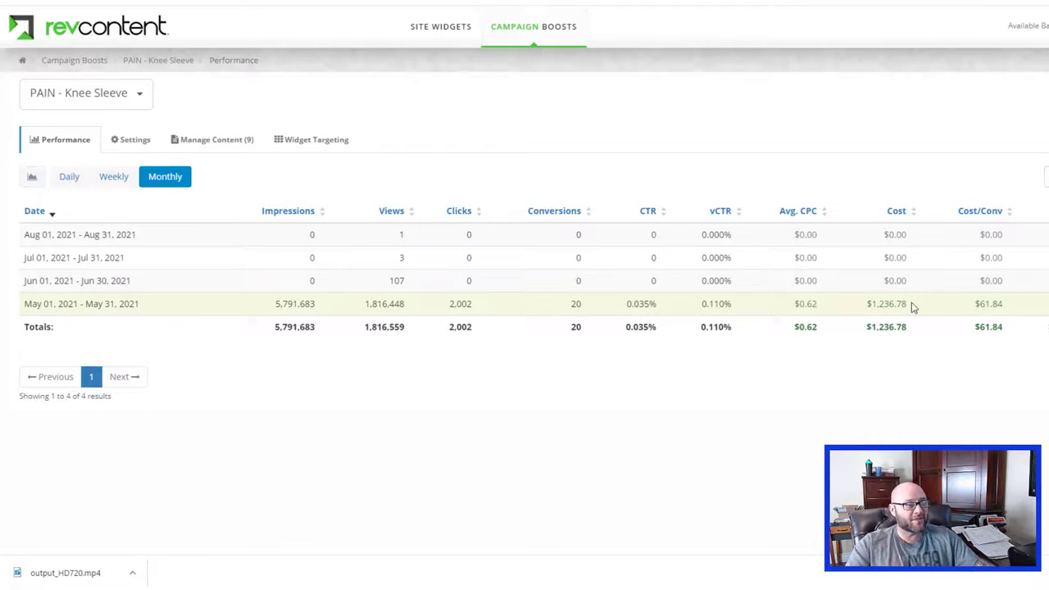
click(862, 311)
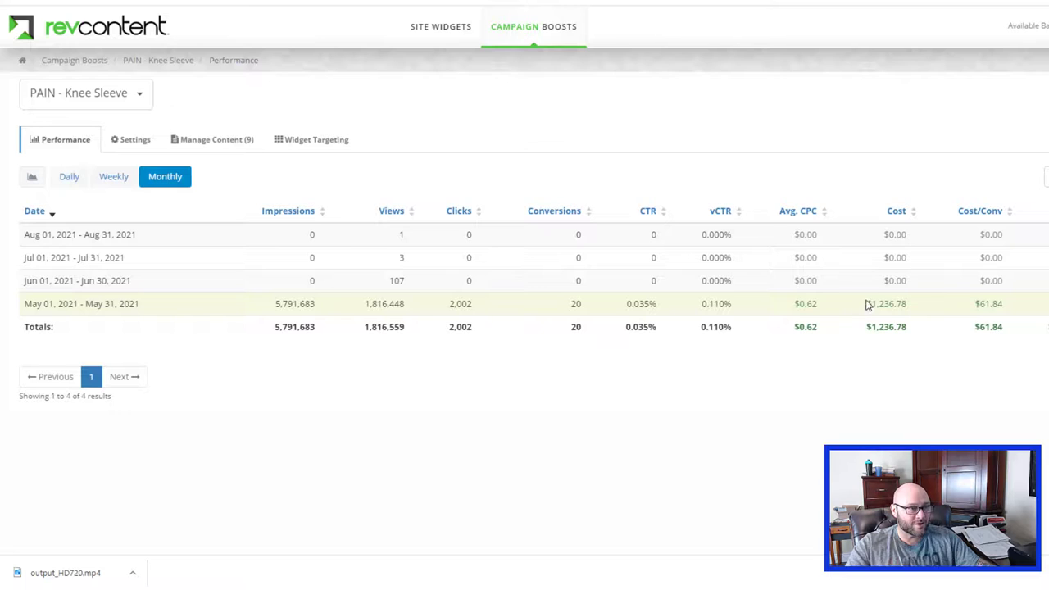
mouse_move(867, 304)
mouse_down()
mouse_move(917, 305)
mouse_move(227, 331)
mouse_move(230, 313)
mouse_up()
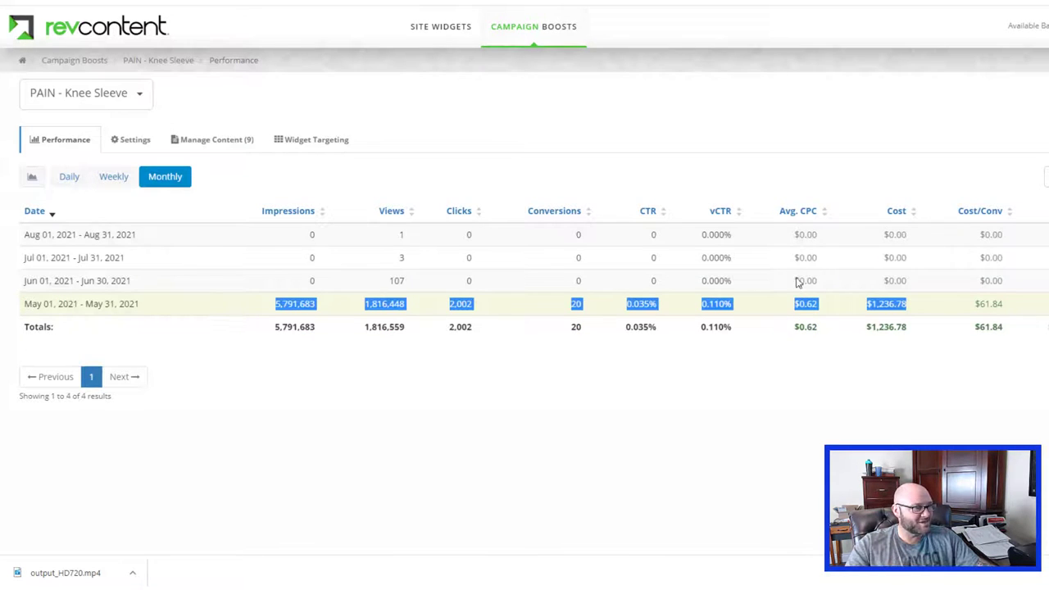
mouse_move(1038, 320)
mouse_down()
mouse_move(996, 306)
mouse_move(967, 313)
mouse_up()
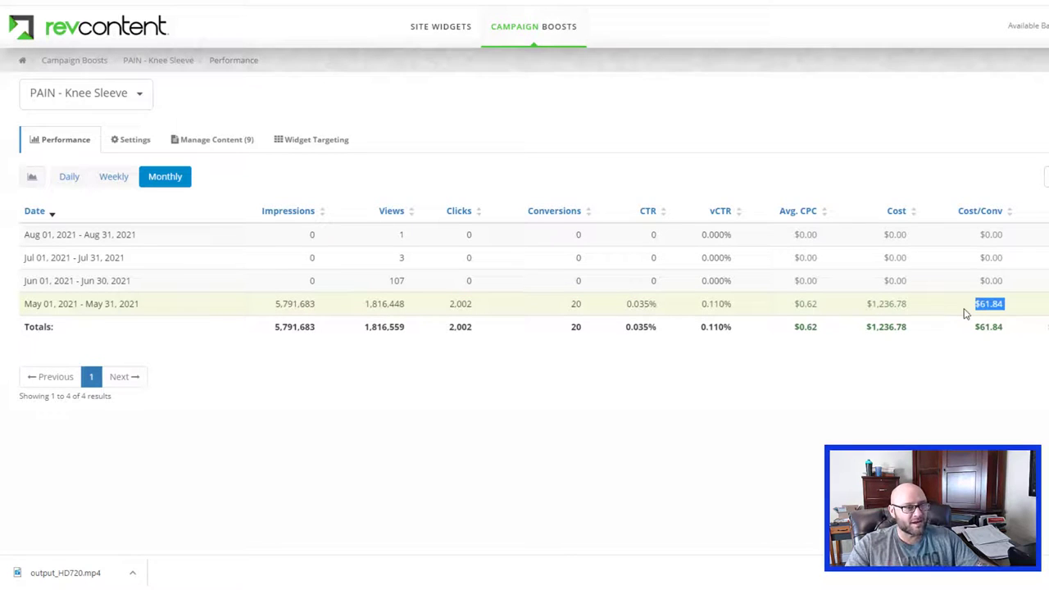
click(1011, 306)
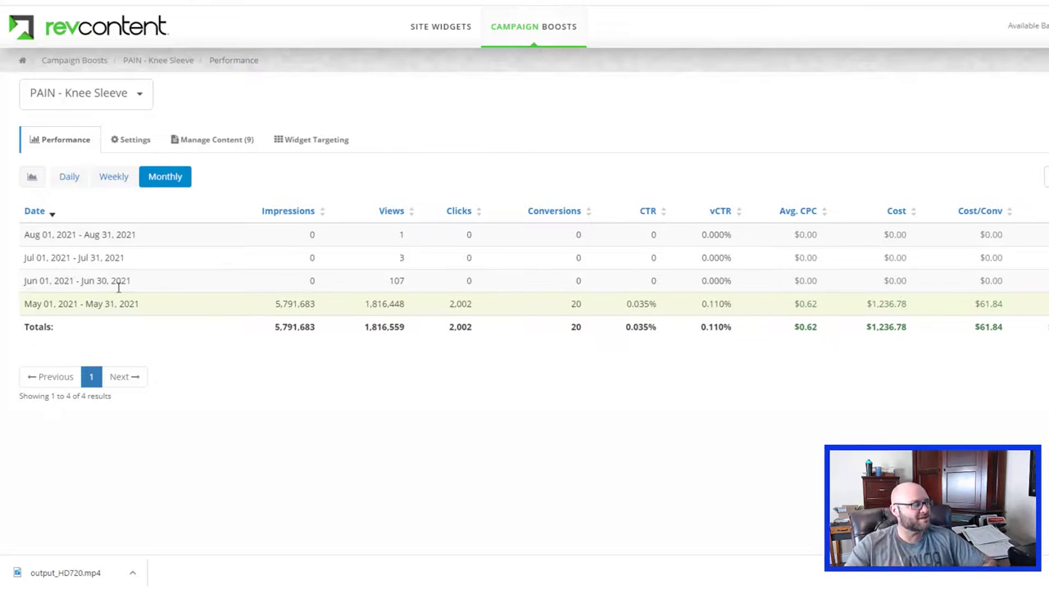
drag(73, 304, 367, 304)
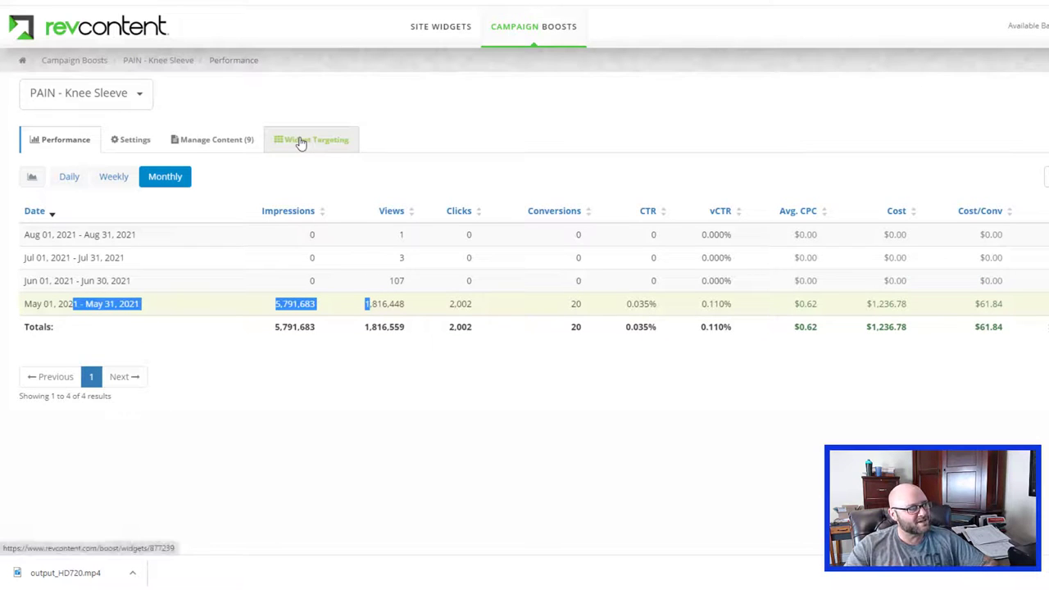
Step: Back in CPV Lab Pro, scroll to the keyword table led by widget 112165
click(108, 11)
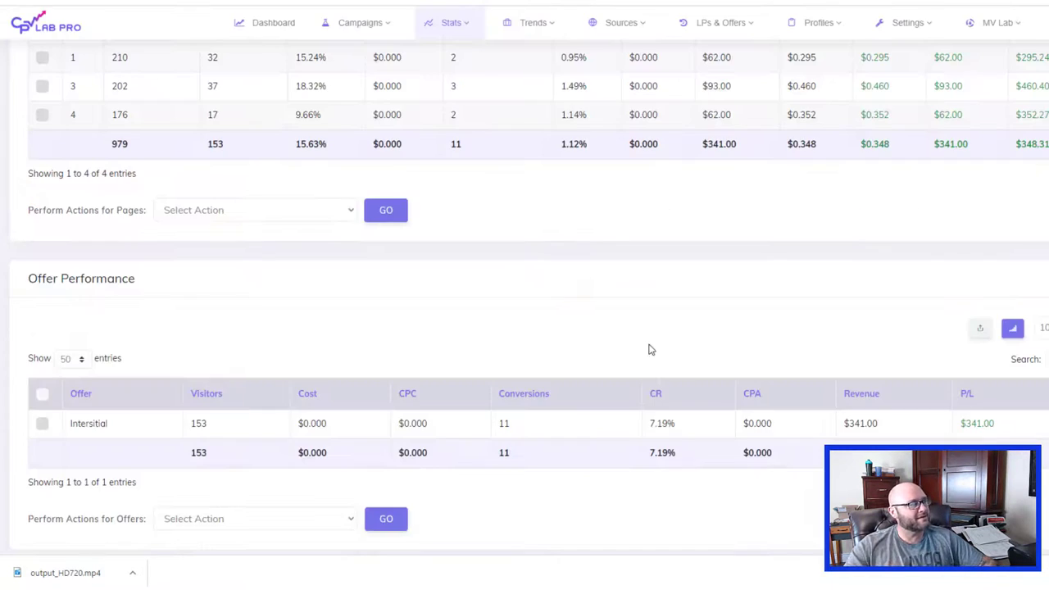
scroll(649, 350, up, 5)
scroll(650, 349, up, 5)
scroll(652, 348, up, 5)
scroll(654, 348, up, 5)
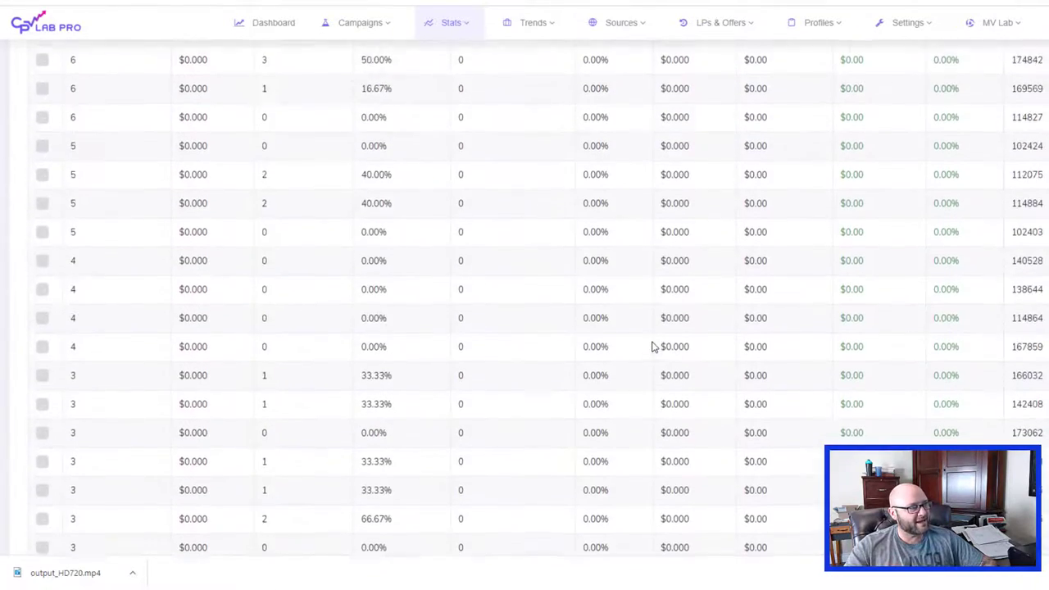
scroll(654, 348, up, 5)
scroll(654, 348, up, 5)
scroll(653, 348, up, 5)
scroll(653, 348, up, 3)
scroll(631, 361, down, 2)
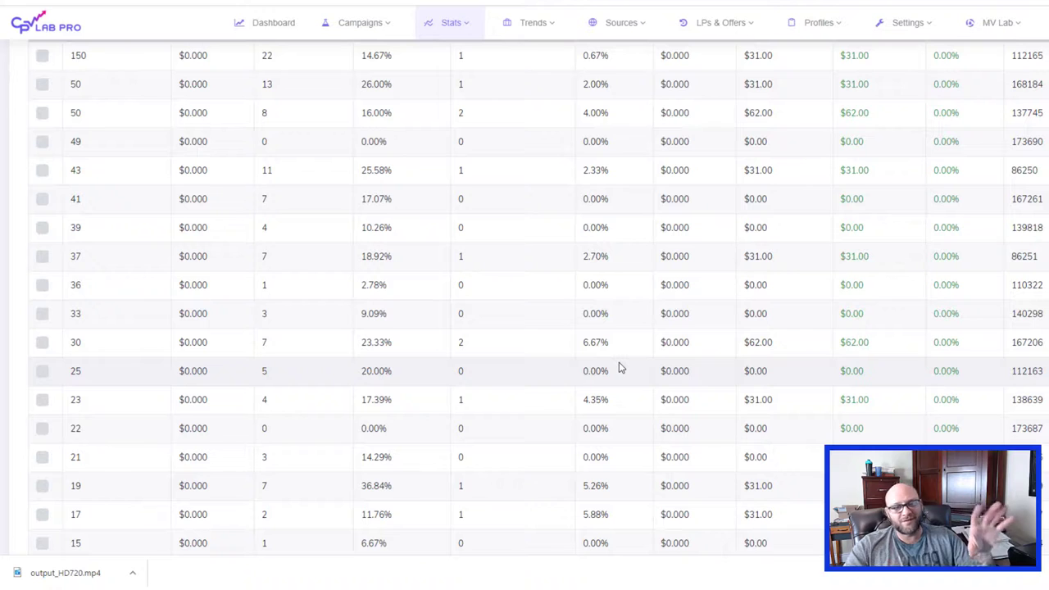